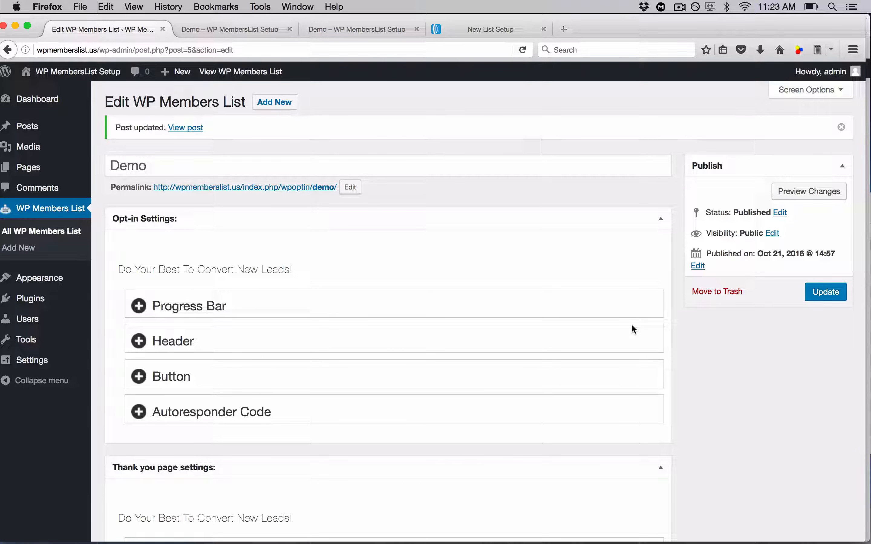
Examine the Demo opt-in page's settings and its live preview in the demo tab
{"action": "scroll", "coordinate": [439, 339], "scroll_direction": "down", "scroll_amount": 5}
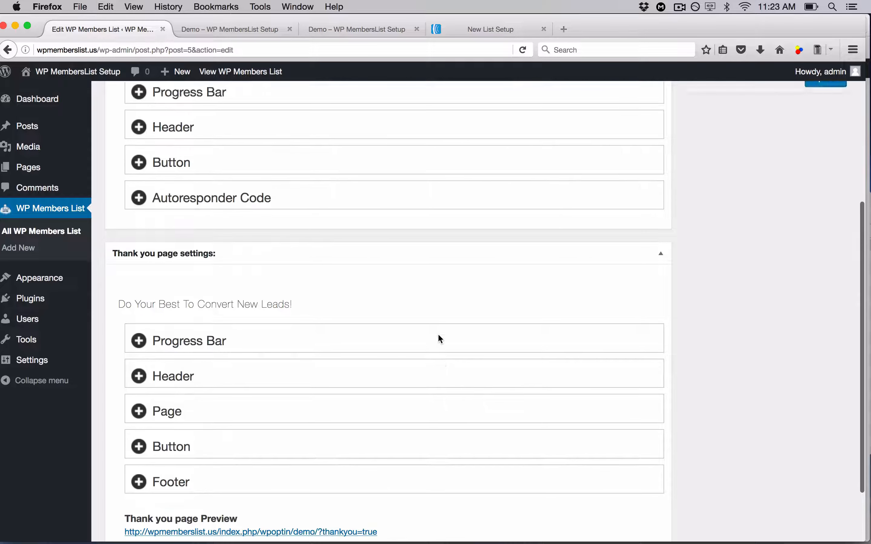
{"action": "scroll", "coordinate": [437, 333], "scroll_direction": "up", "scroll_amount": 3}
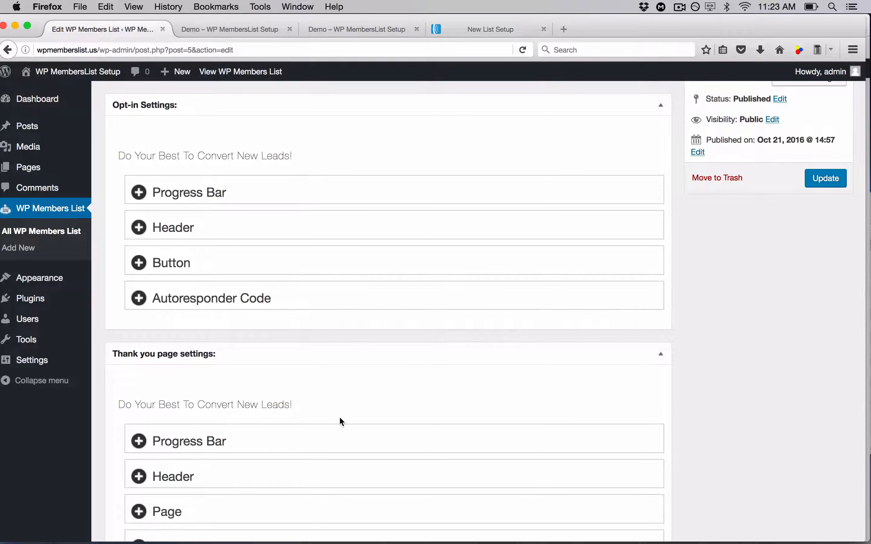
{"action": "left_click", "coordinate": [232, 30]}
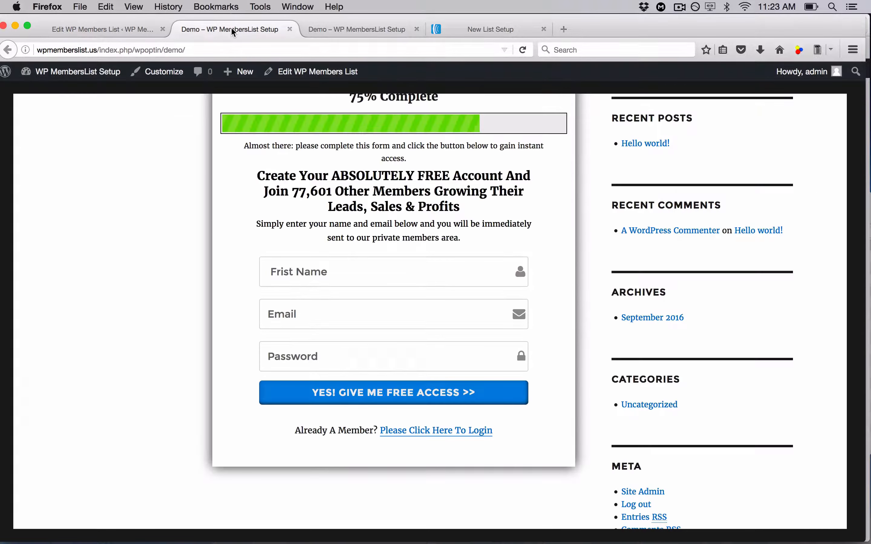
{"action": "scroll", "coordinate": [163, 184], "scroll_direction": "up", "scroll_amount": 5}
{"action": "scroll", "coordinate": [163, 185], "scroll_direction": "down", "scroll_amount": 1}
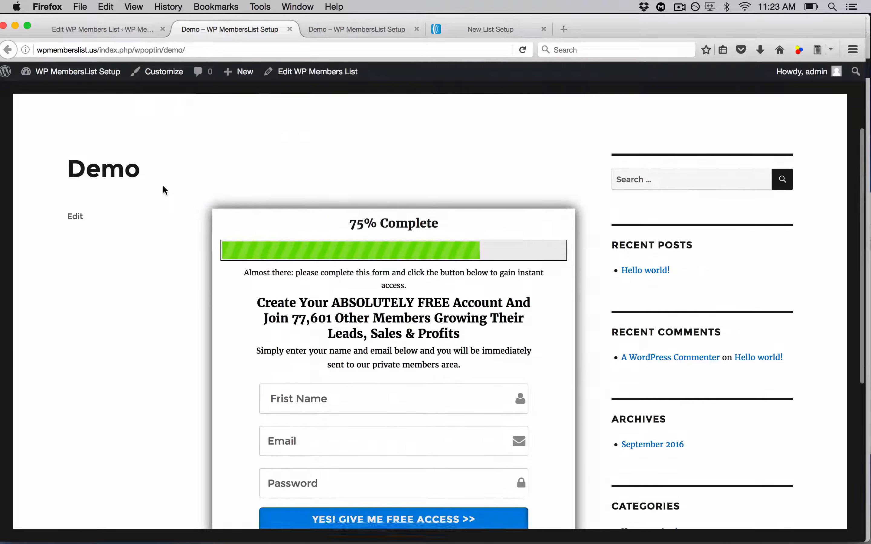
{"action": "scroll", "coordinate": [163, 187], "scroll_direction": "down", "scroll_amount": 5}
{"action": "scroll", "coordinate": [163, 186], "scroll_direction": "up", "scroll_amount": 1}
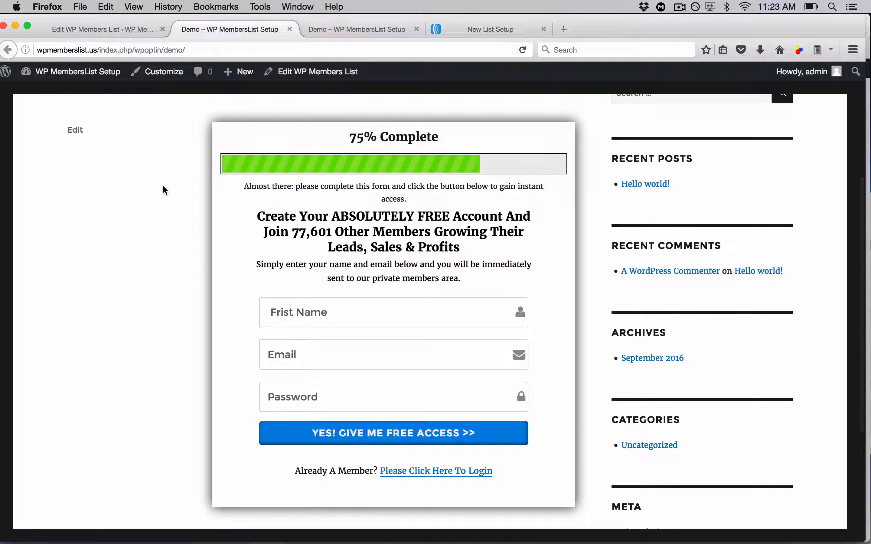
{"action": "scroll", "coordinate": [188, 221], "scroll_direction": "down", "scroll_amount": 2}
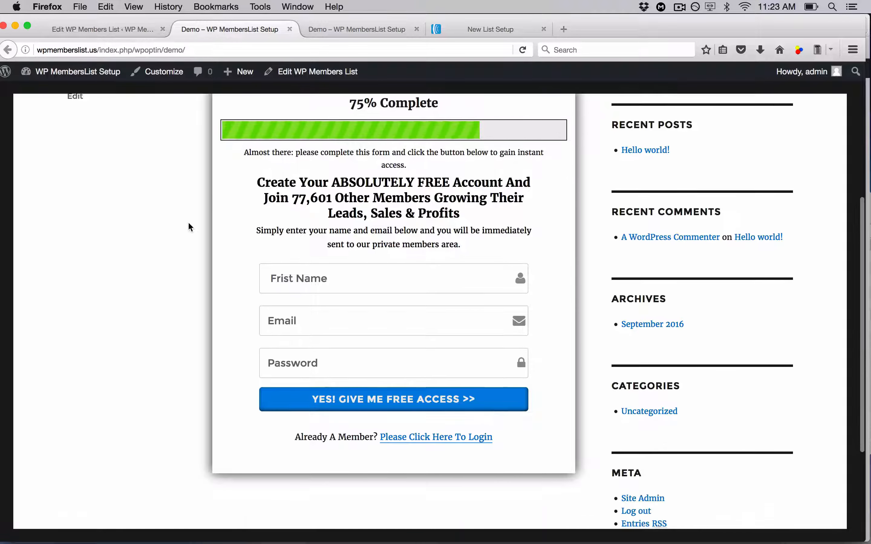
{"action": "scroll", "coordinate": [189, 223], "scroll_direction": "down", "scroll_amount": 1}
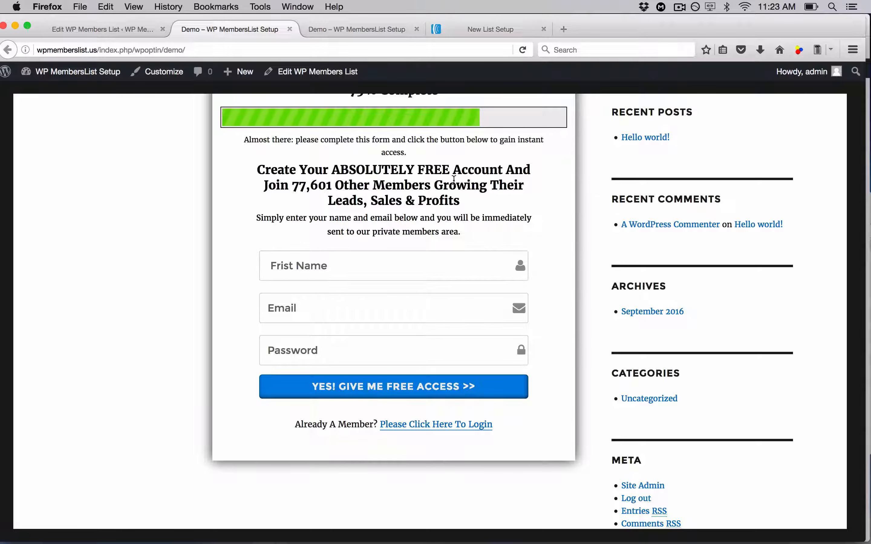
Highlight the 'ABSOLUTELY FREE' and '77,601' phrases in the opt-in headline
{"action": "left_click_drag", "start_coordinate": [450, 170], "coordinate": [328, 170]}
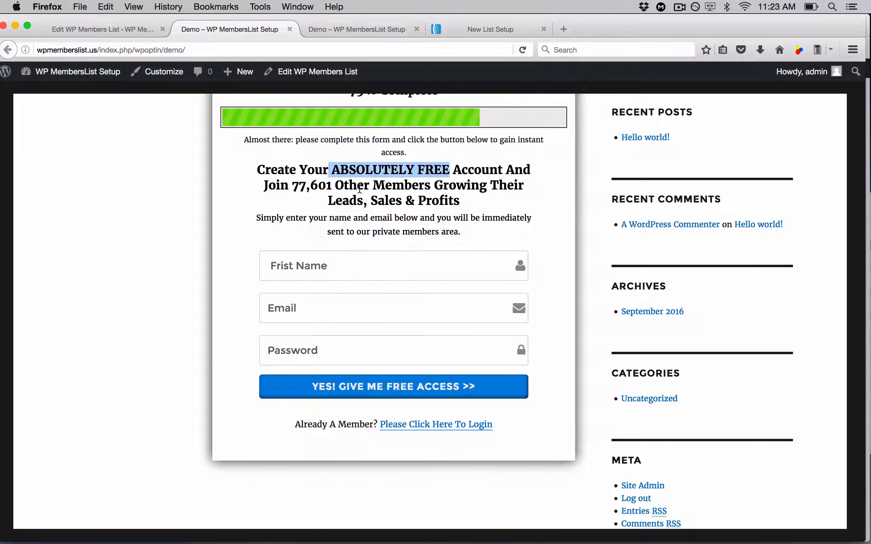
{"action": "left_click", "coordinate": [360, 189]}
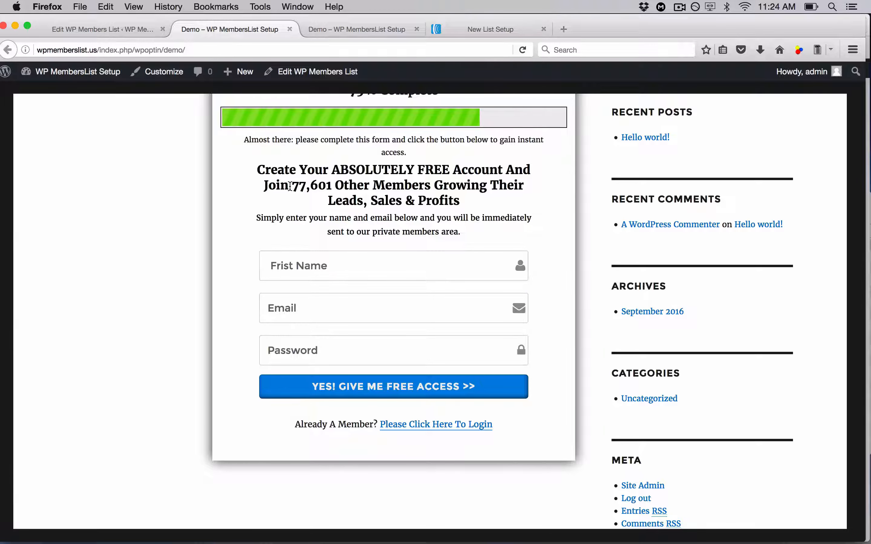
{"action": "left_click_drag", "start_coordinate": [289, 186], "coordinate": [331, 185]}
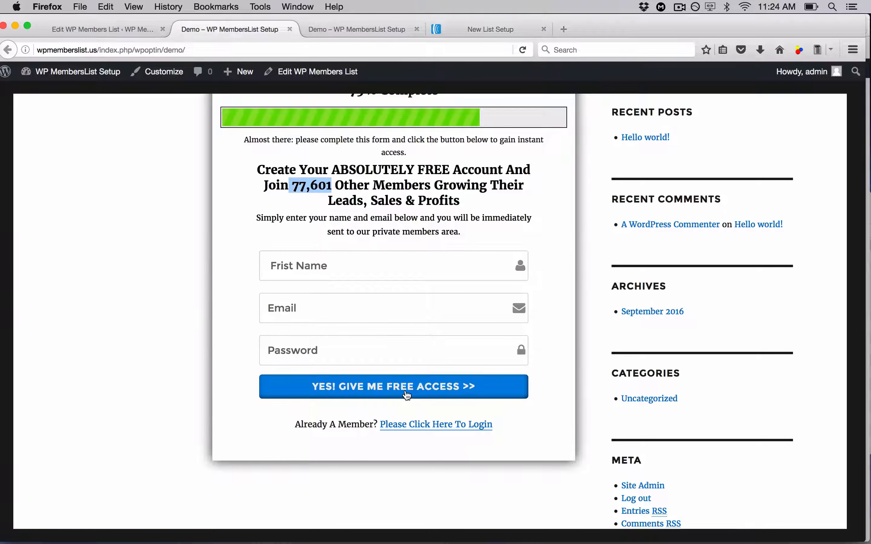
{"action": "scroll", "coordinate": [407, 395], "scroll_direction": "down", "scroll_amount": 1}
{"action": "scroll", "coordinate": [405, 394], "scroll_direction": "up", "scroll_amount": 4}
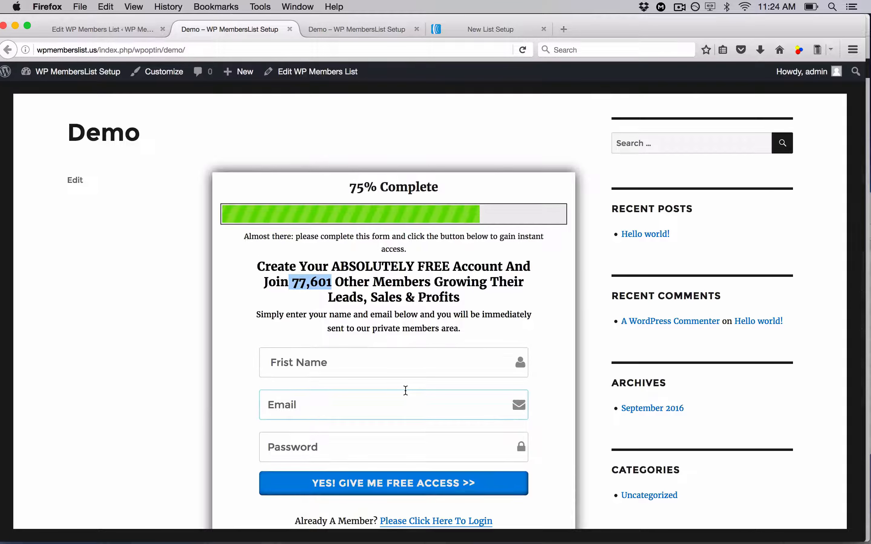
{"action": "scroll", "coordinate": [405, 390], "scroll_direction": "down", "scroll_amount": 3}
{"action": "scroll", "coordinate": [406, 391], "scroll_direction": "down", "scroll_amount": 1}
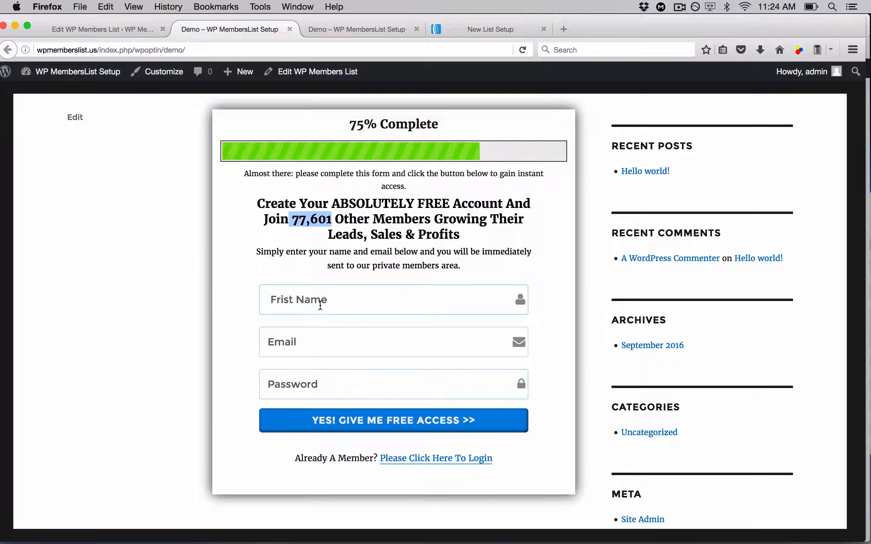
Compare the thank-you page with the opt-in page by switching between their tabs
{"action": "left_click", "coordinate": [362, 31]}
{"action": "scroll", "coordinate": [177, 310], "scroll_direction": "down", "scroll_amount": 6}
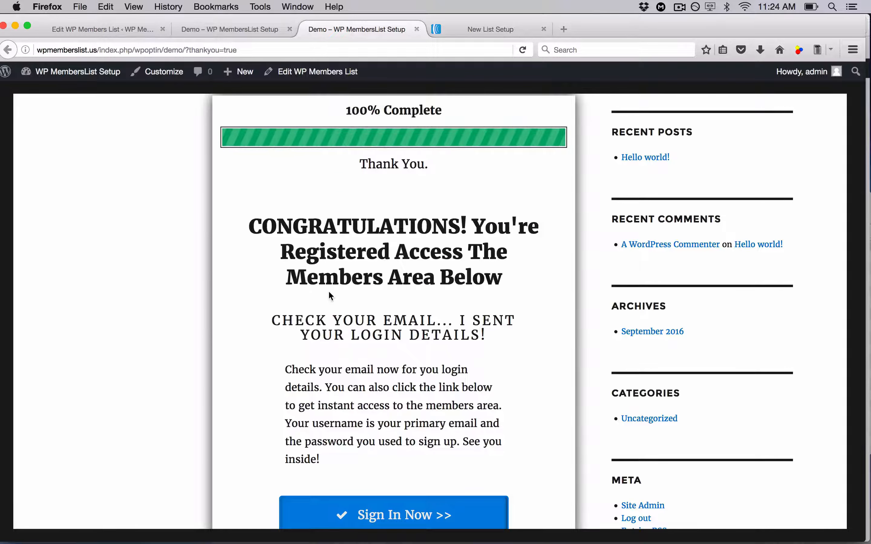
{"action": "scroll", "coordinate": [329, 293], "scroll_direction": "down", "scroll_amount": 1}
{"action": "scroll", "coordinate": [328, 291], "scroll_direction": "down", "scroll_amount": 1}
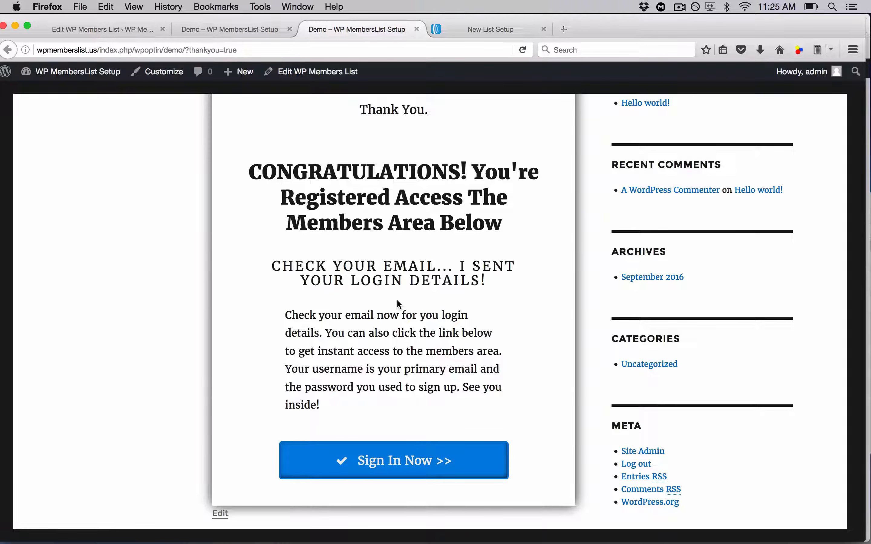
{"action": "left_click", "coordinate": [238, 31]}
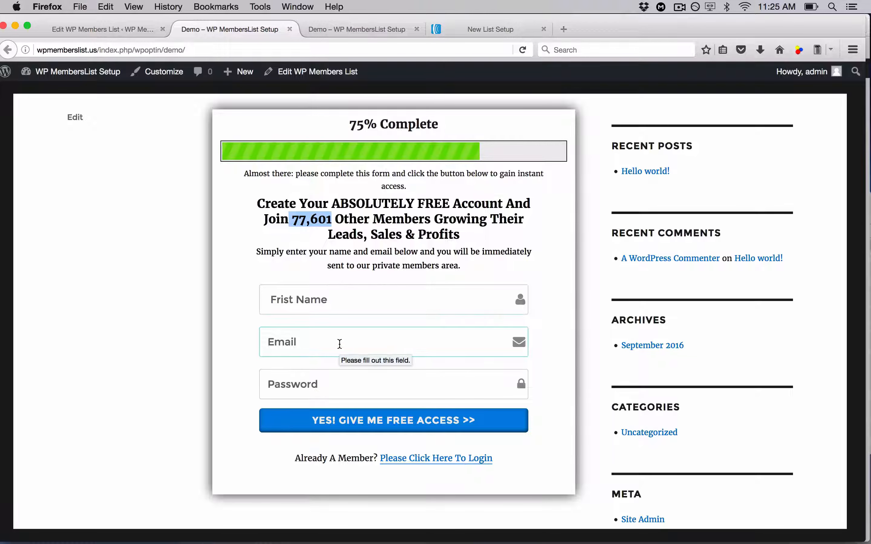
{"action": "left_click", "coordinate": [357, 30]}
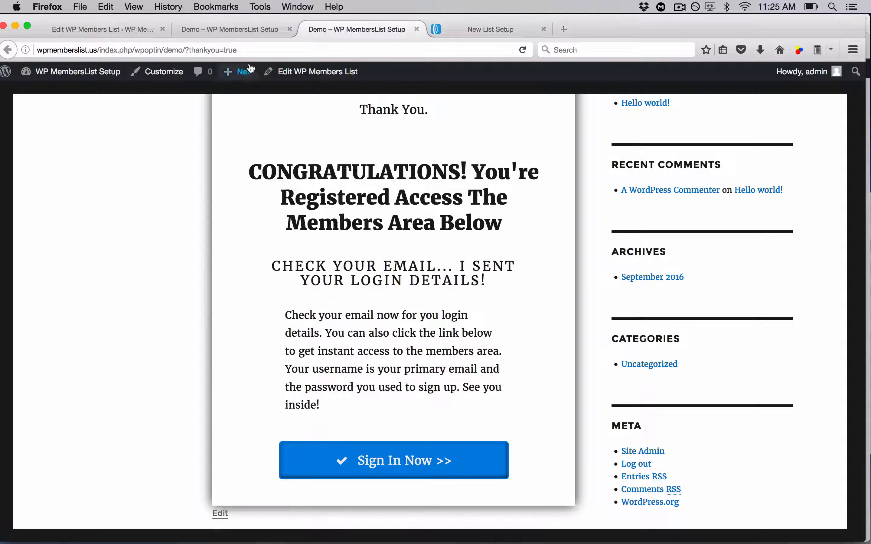
{"action": "left_click", "coordinate": [237, 29]}
Fill in the opt-in form with a first name, the contact's e-mail address and a password
{"action": "left_click", "coordinate": [359, 301]}
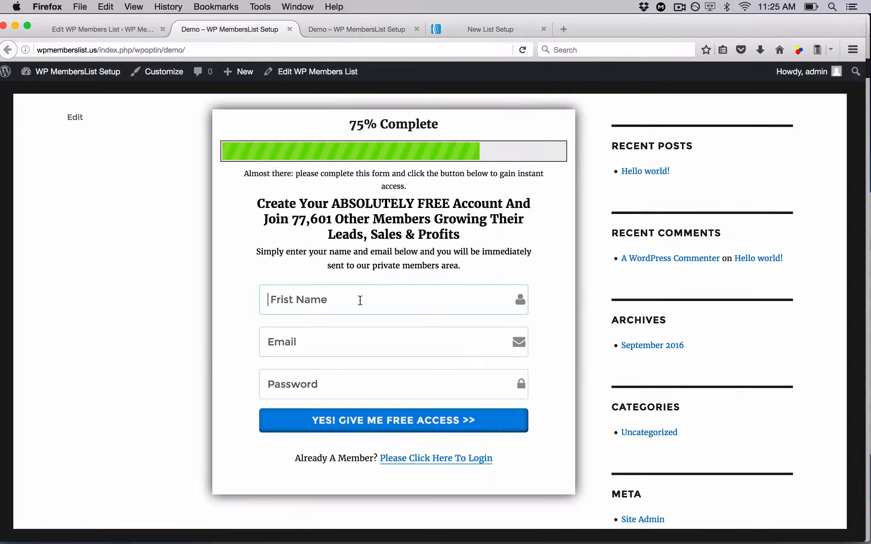
{"action": "type", "text": "Came"}
{"action": "key", "text": "Down"}
{"action": "key", "text": "Return"}
{"action": "key", "text": "Tab"}
{"action": "type", "text": "mkt"}
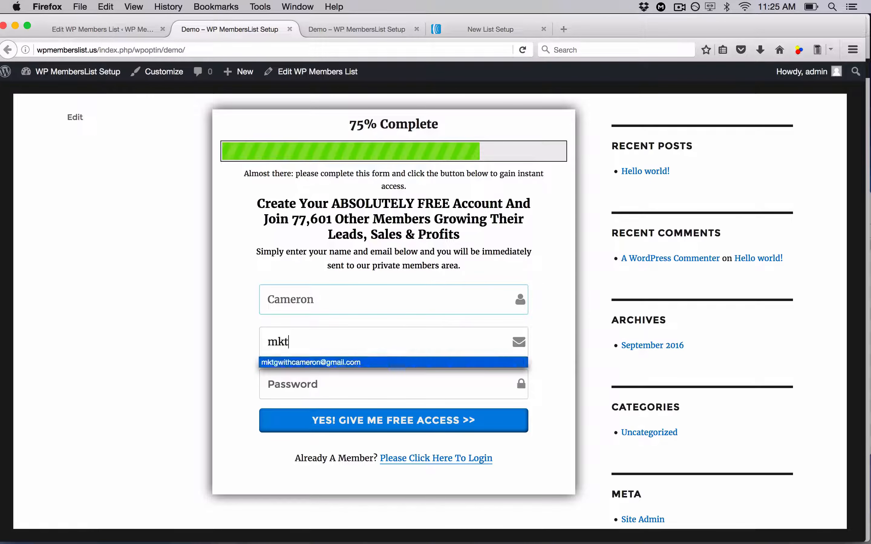
{"action": "key", "text": "Return"}
{"action": "key", "text": "Tab"}
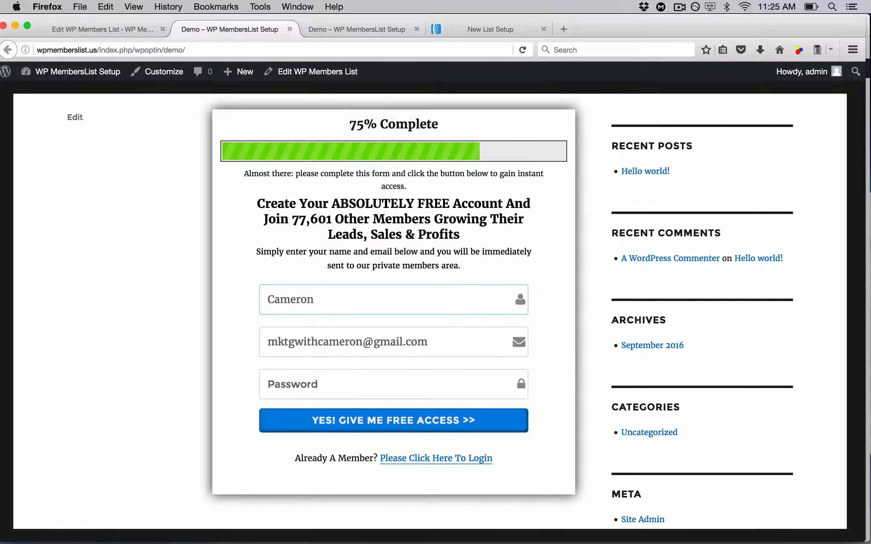
{"action": "type", "text": "12345678"}
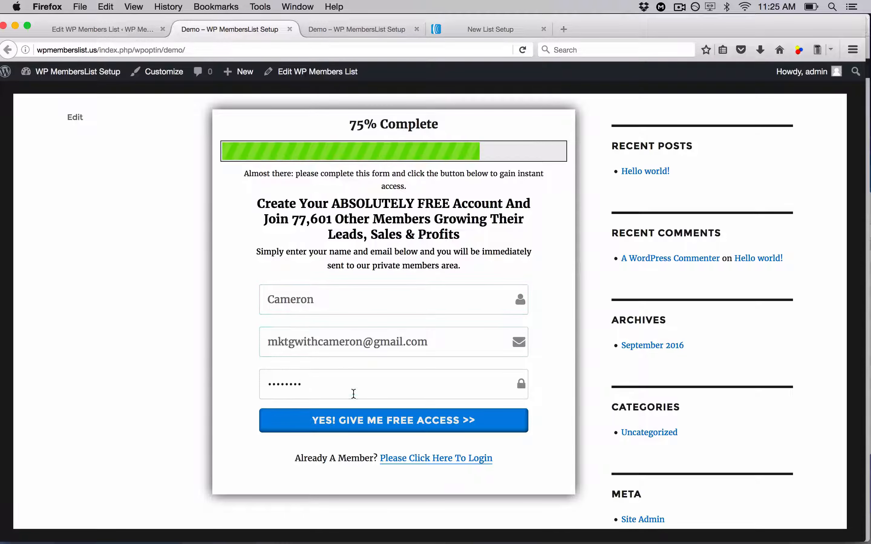
Submit the opt-in form, dismiss the save-login prompt and go back to the opt-in page
{"action": "left_click", "coordinate": [353, 421]}
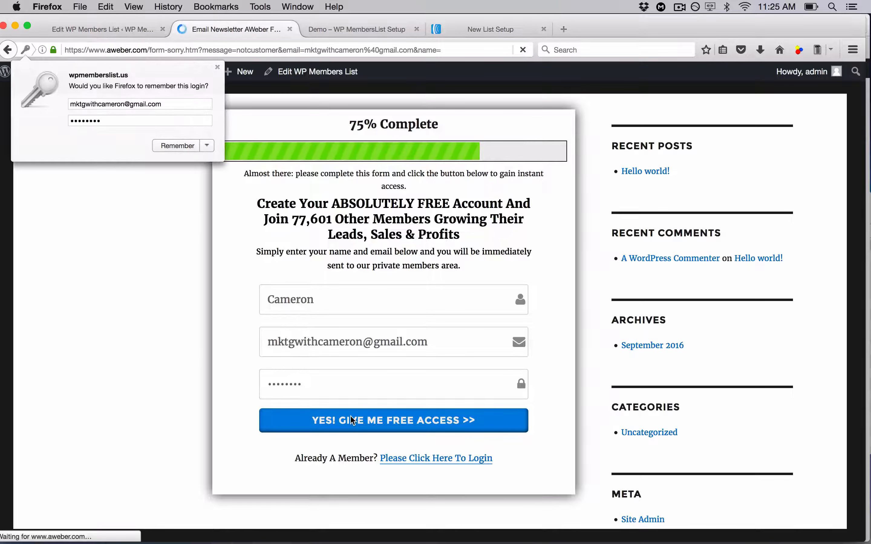
{"action": "left_click", "coordinate": [217, 67]}
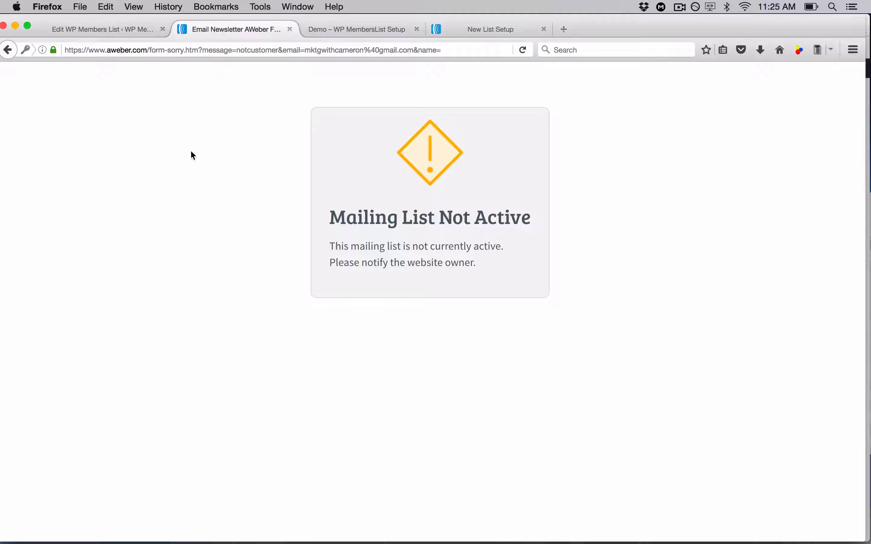
{"action": "left_click", "coordinate": [9, 50]}
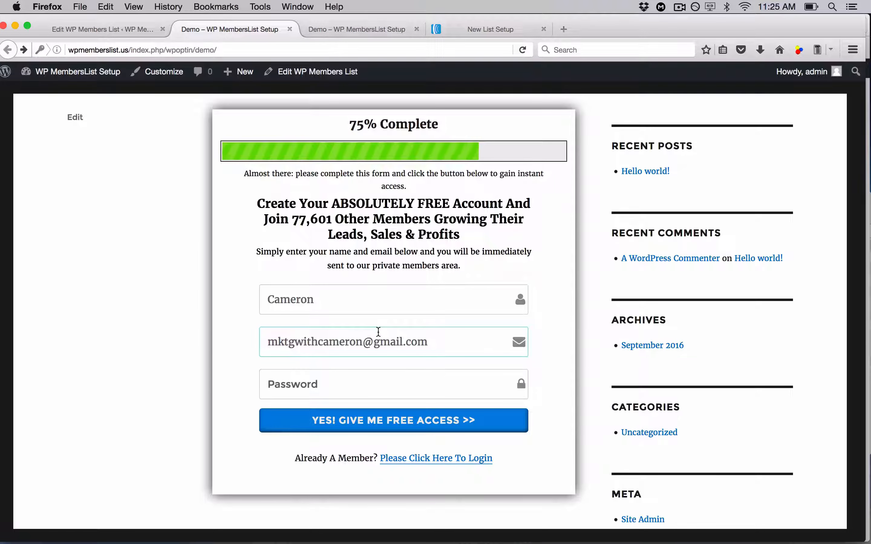
Review the AWeber list setup form's company, address and sender details
{"action": "left_click", "coordinate": [479, 22]}
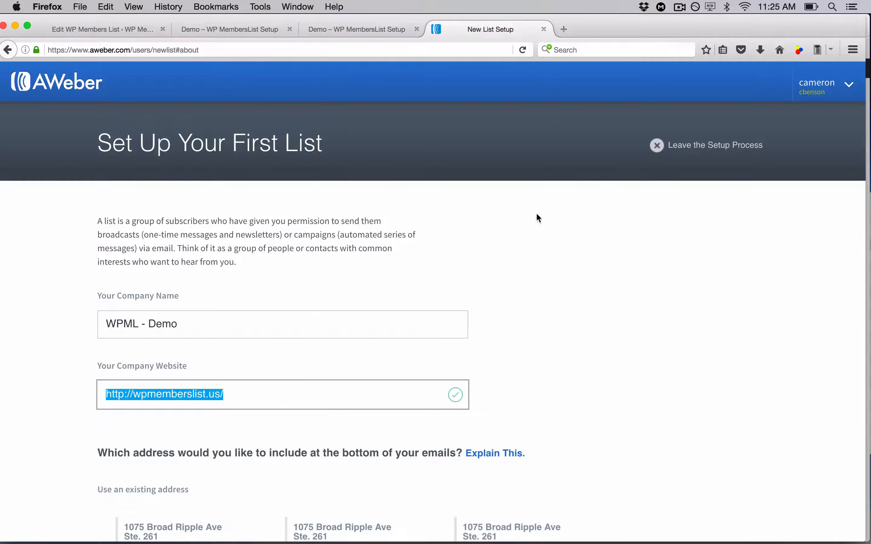
{"action": "left_click", "coordinate": [200, 28]}
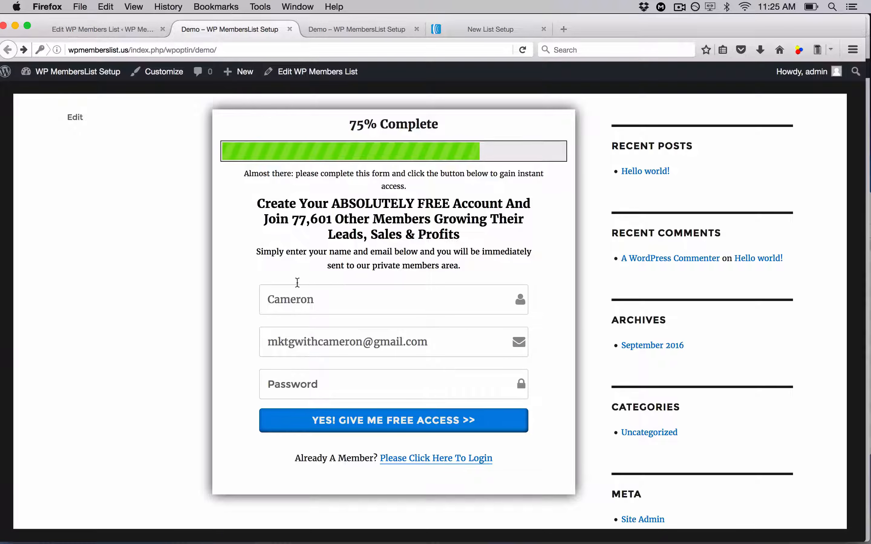
{"action": "left_click", "coordinate": [482, 27]}
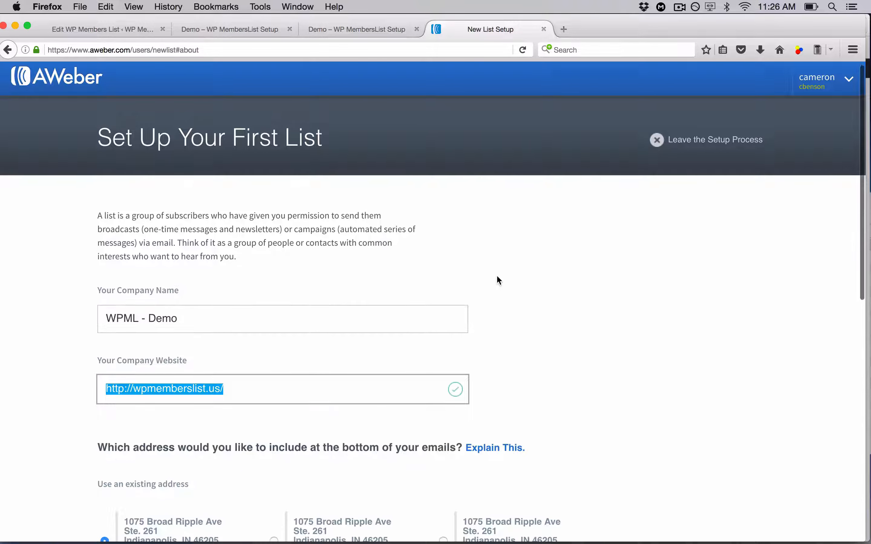
{"action": "scroll", "coordinate": [498, 277], "scroll_direction": "down", "scroll_amount": 5}
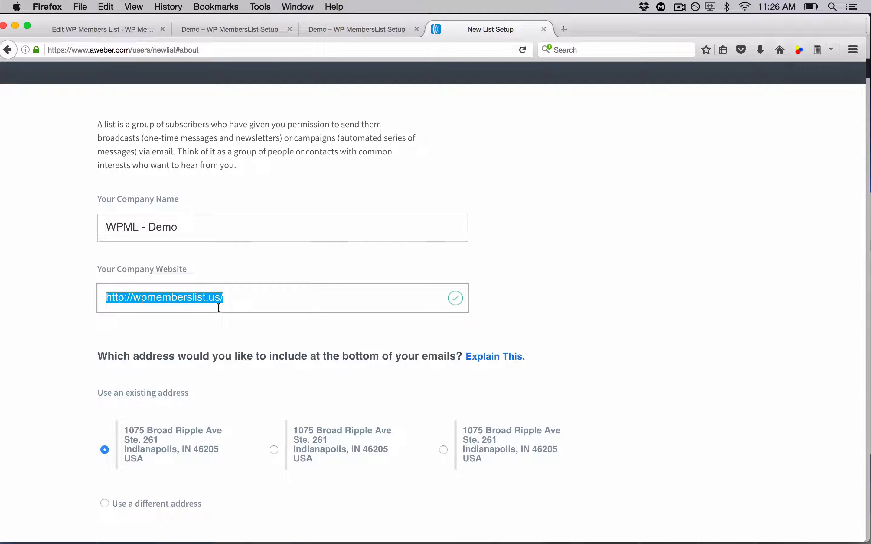
{"action": "scroll", "coordinate": [61, 317], "scroll_direction": "down", "scroll_amount": 5}
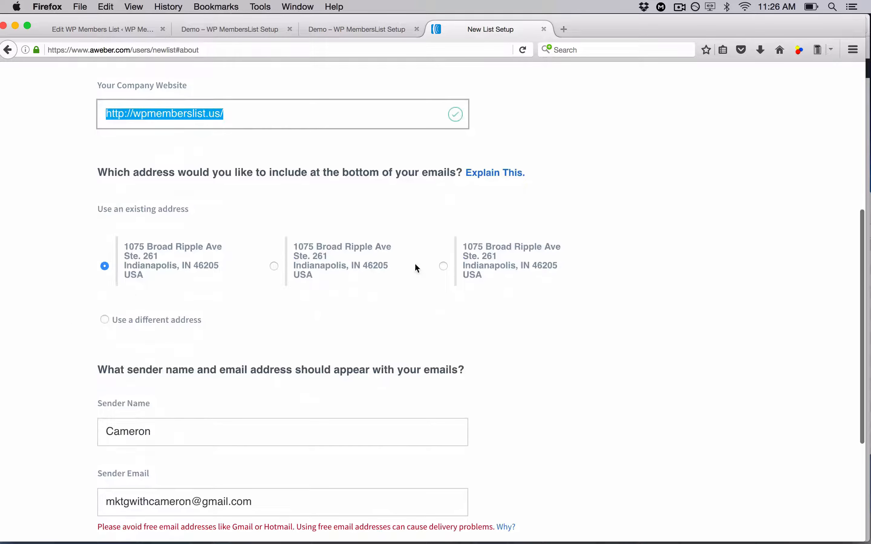
{"action": "scroll", "coordinate": [290, 259], "scroll_direction": "down", "scroll_amount": 3}
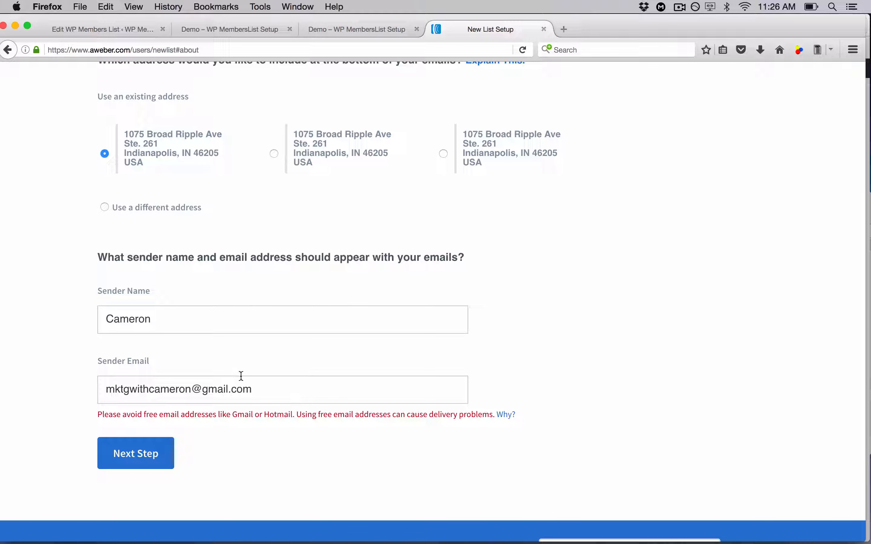
{"action": "scroll", "coordinate": [237, 285], "scroll_direction": "up", "scroll_amount": 2}
{"action": "scroll", "coordinate": [237, 285], "scroll_direction": "down", "scroll_amount": 3}
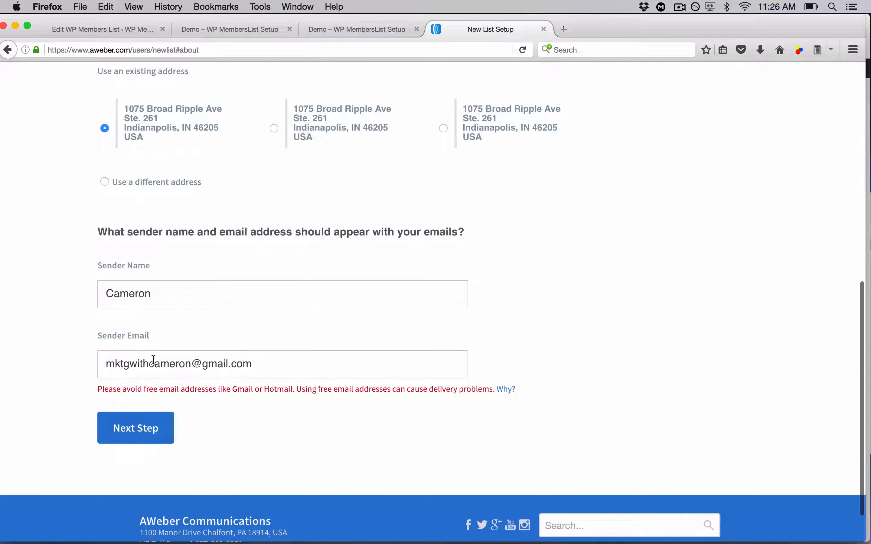
{"action": "scroll", "coordinate": [227, 360], "scroll_direction": "up", "scroll_amount": 5}
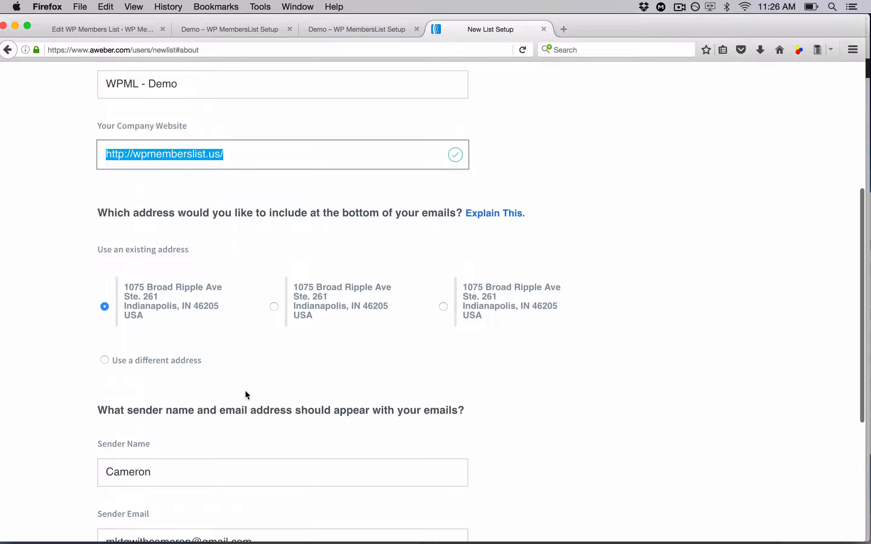
{"action": "scroll", "coordinate": [248, 374], "scroll_direction": "down", "scroll_amount": 5}
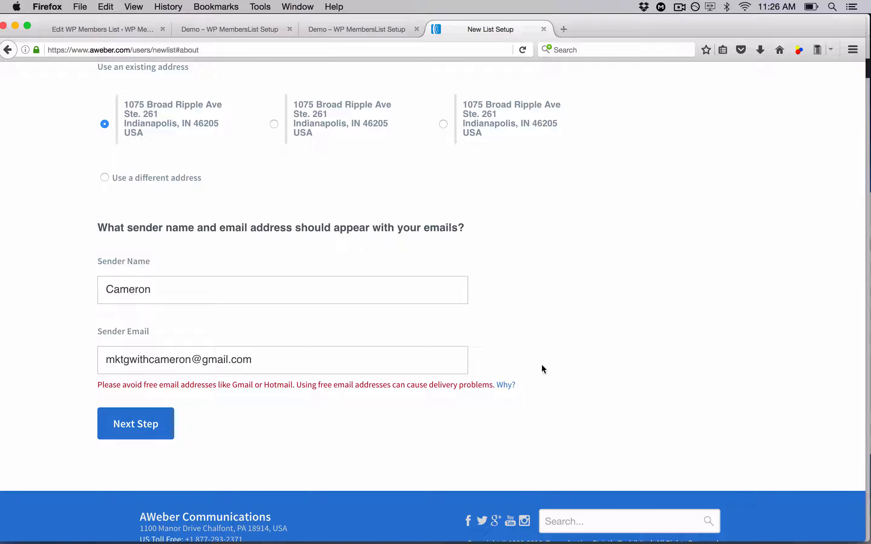
Continue to the list description page and name the new list WPML - Demo
{"action": "left_click", "coordinate": [148, 424]}
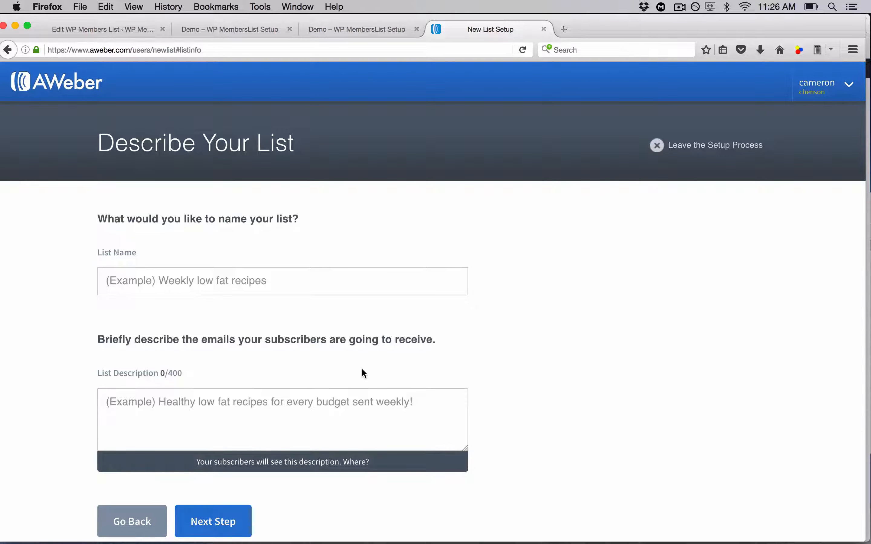
{"action": "left_click", "coordinate": [250, 290]}
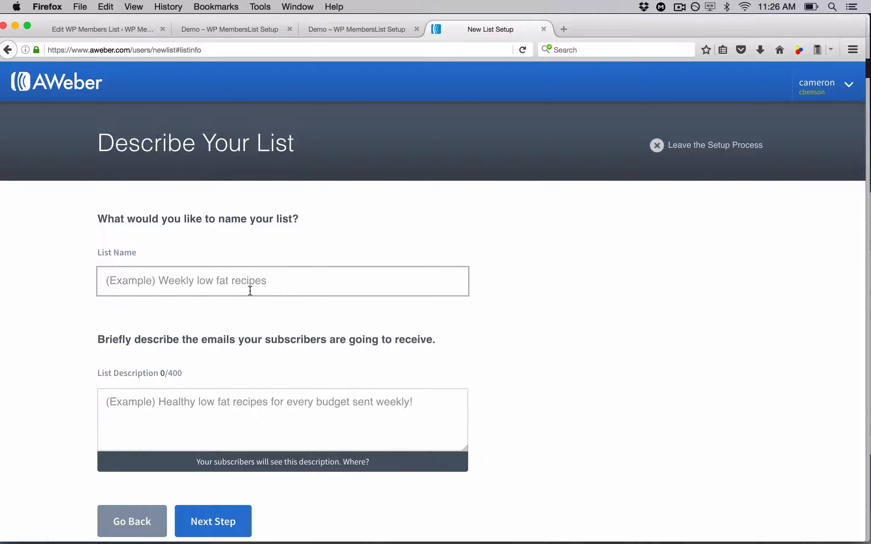
{"action": "type", "text": "WP"}
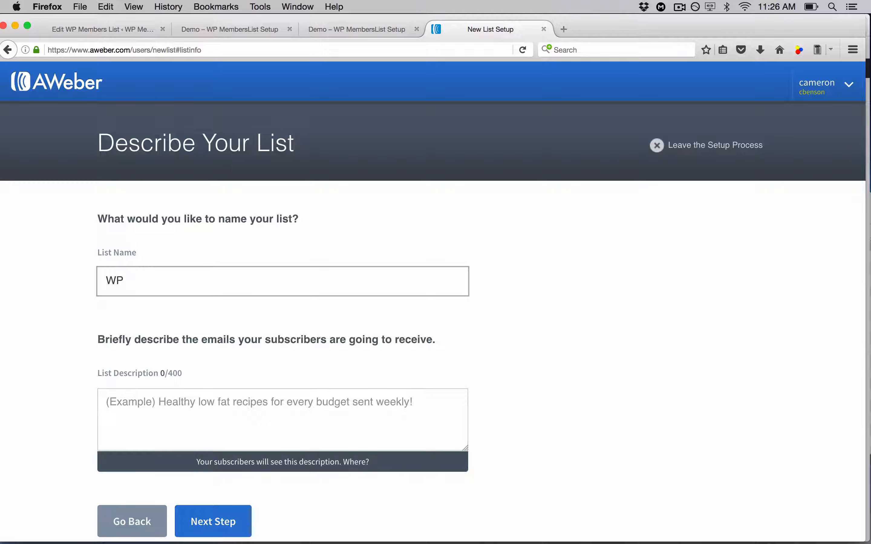
{"action": "type", "text": "ML - Demo"}
{"action": "left_click", "coordinate": [237, 414]}
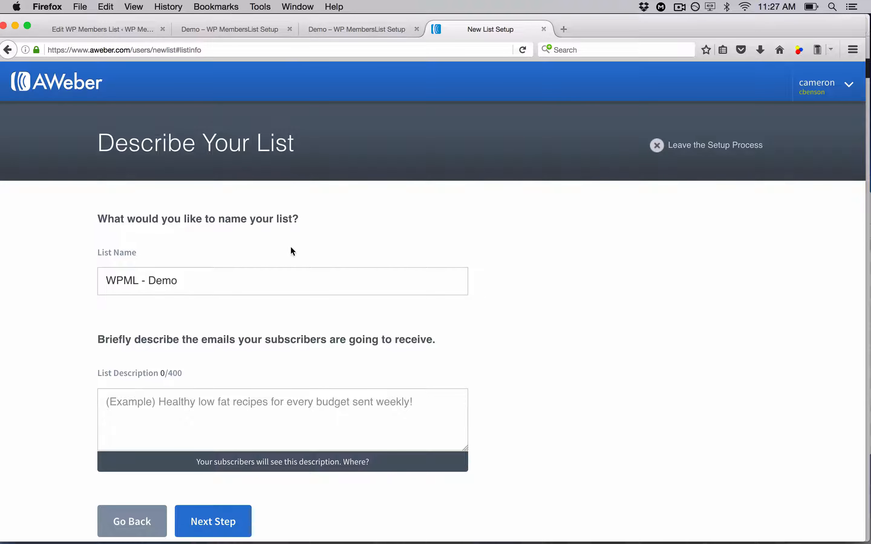
Copy the list name into the list description and continue to the confirmation message step
{"action": "left_click_drag", "start_coordinate": [180, 283], "coordinate": [95, 279]}
{"action": "key", "text": "super+c"}
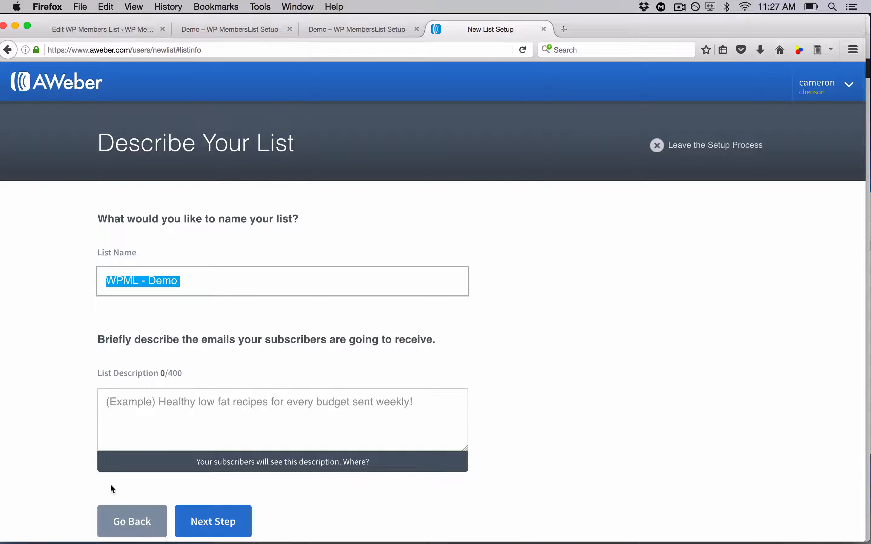
{"action": "left_click", "coordinate": [151, 423]}
{"action": "key", "text": "super+v"}
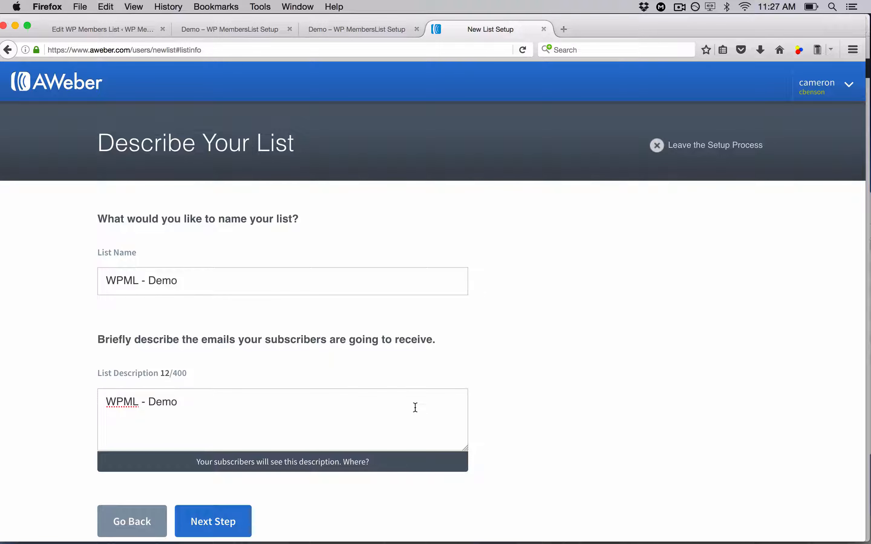
{"action": "key", "text": "shift+Tab"}
{"action": "scroll", "coordinate": [591, 373], "scroll_direction": "down", "scroll_amount": 3}
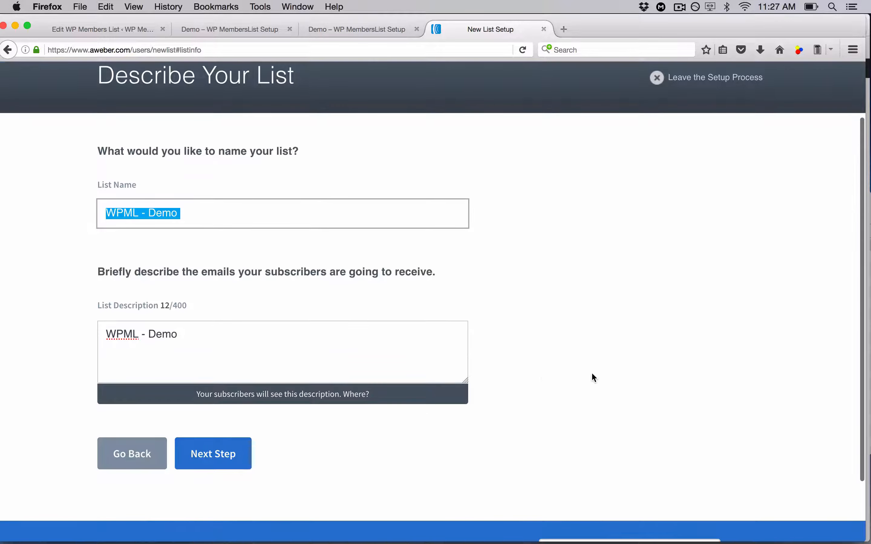
{"action": "left_click", "coordinate": [201, 458]}
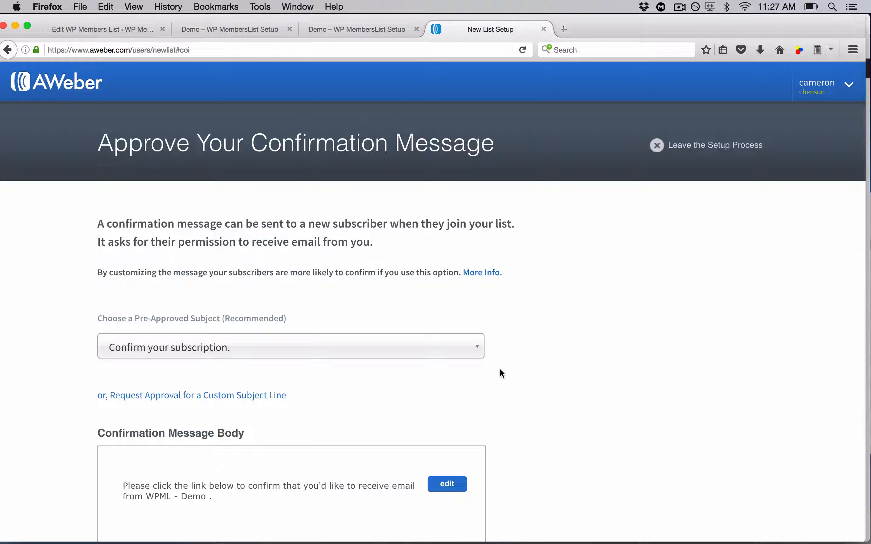
Review the confirmation message body and choose the pre-approved subject Confirm your subscription
{"action": "scroll", "coordinate": [500, 369], "scroll_direction": "down", "scroll_amount": 3}
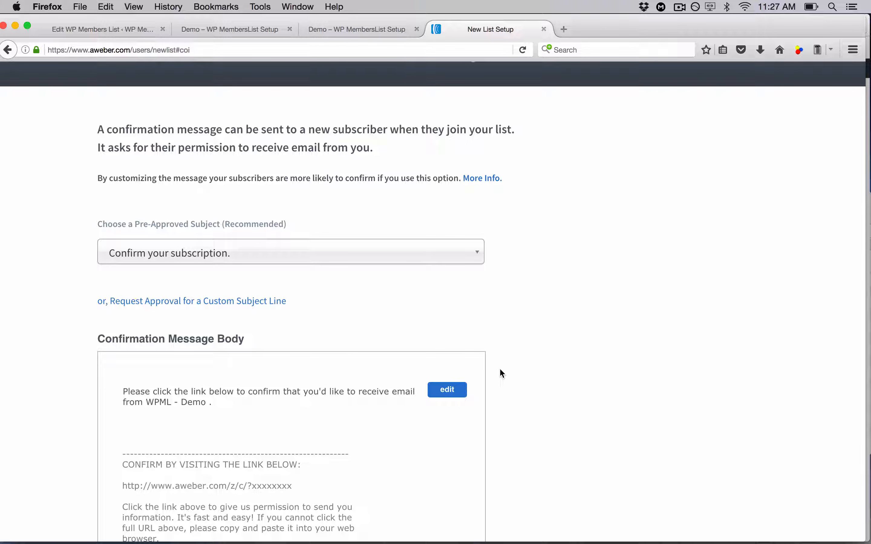
{"action": "scroll", "coordinate": [500, 370], "scroll_direction": "down", "scroll_amount": 6}
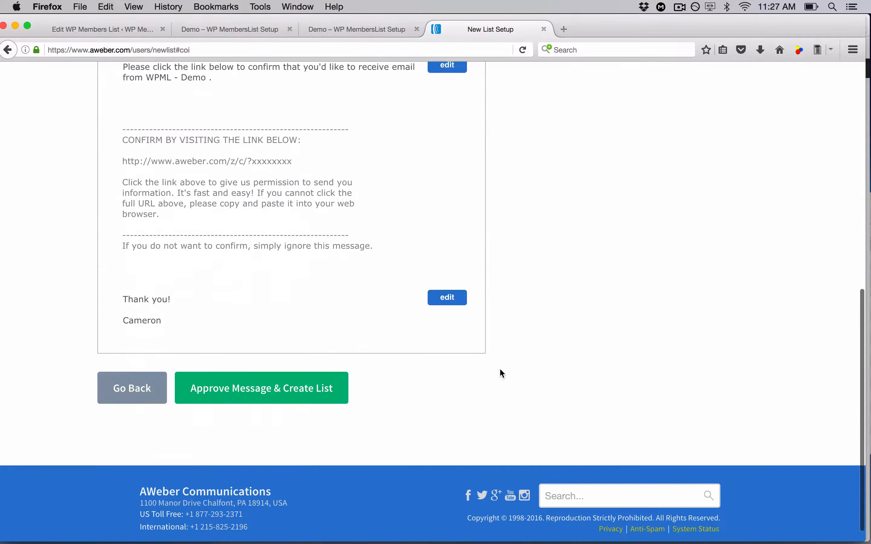
{"action": "scroll", "coordinate": [500, 369], "scroll_direction": "up", "scroll_amount": 3}
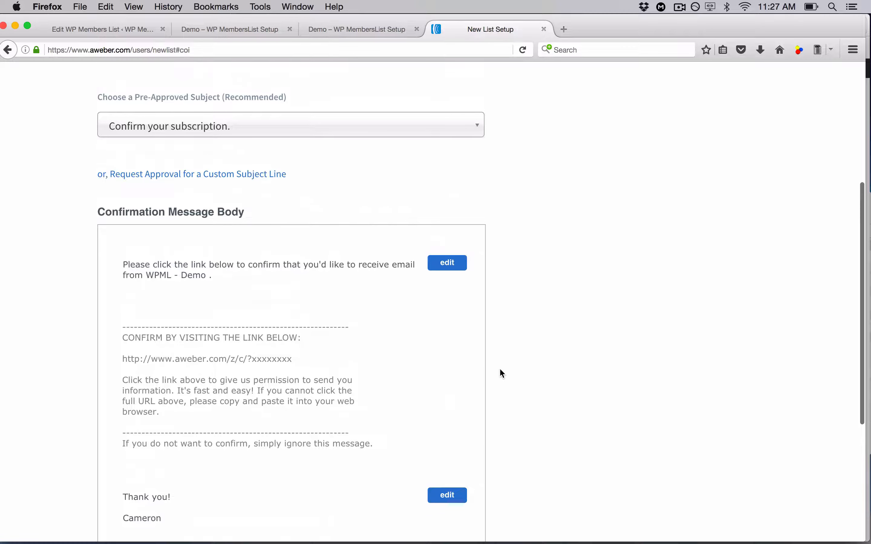
{"action": "scroll", "coordinate": [502, 373], "scroll_direction": "up", "scroll_amount": 3}
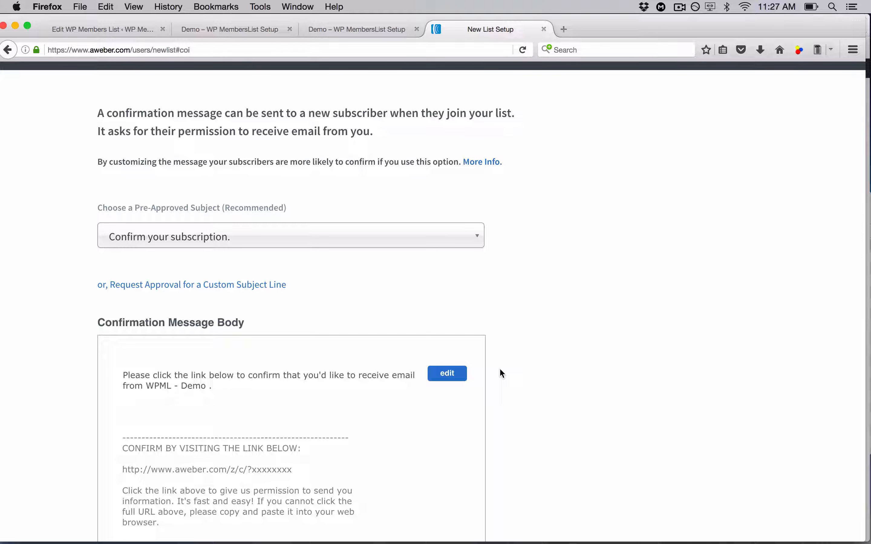
{"action": "left_click", "coordinate": [475, 243]}
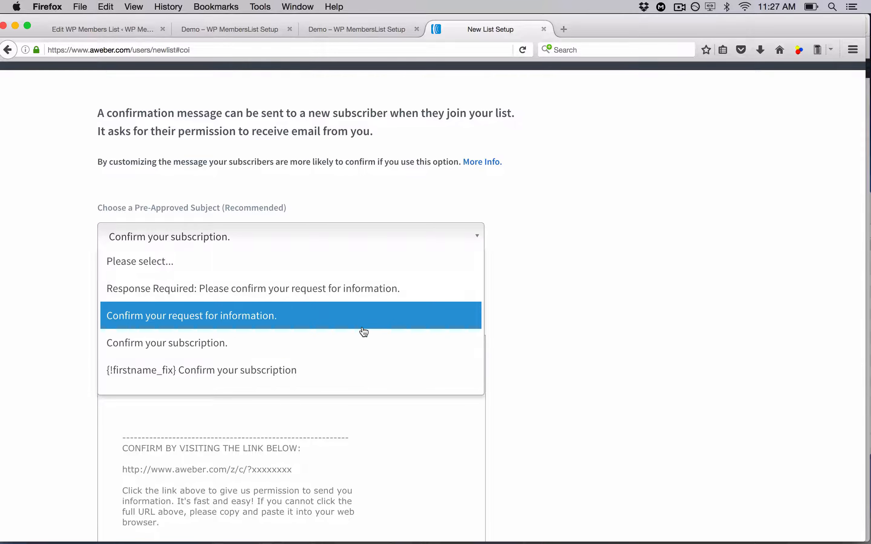
{"action": "left_click", "coordinate": [341, 342]}
{"action": "scroll", "coordinate": [505, 304], "scroll_direction": "down", "scroll_amount": 5}
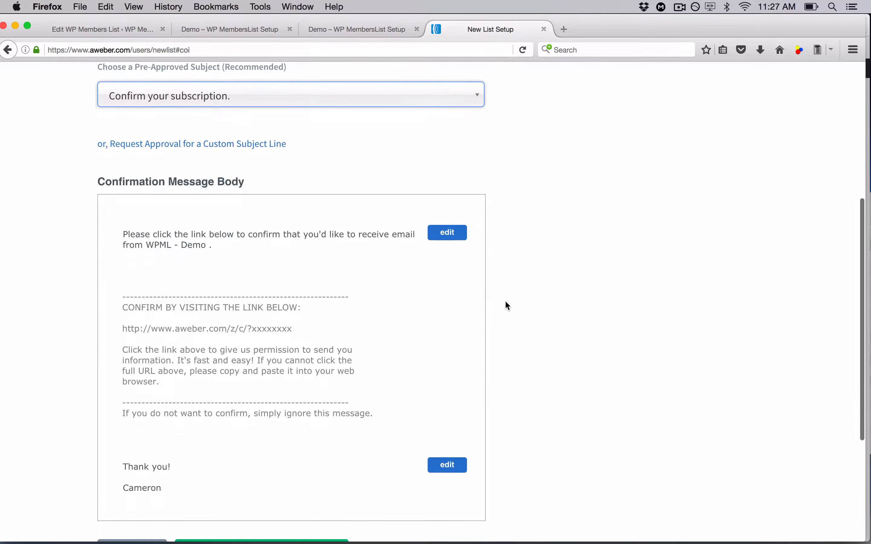
{"action": "scroll", "coordinate": [432, 278], "scroll_direction": "up", "scroll_amount": 4}
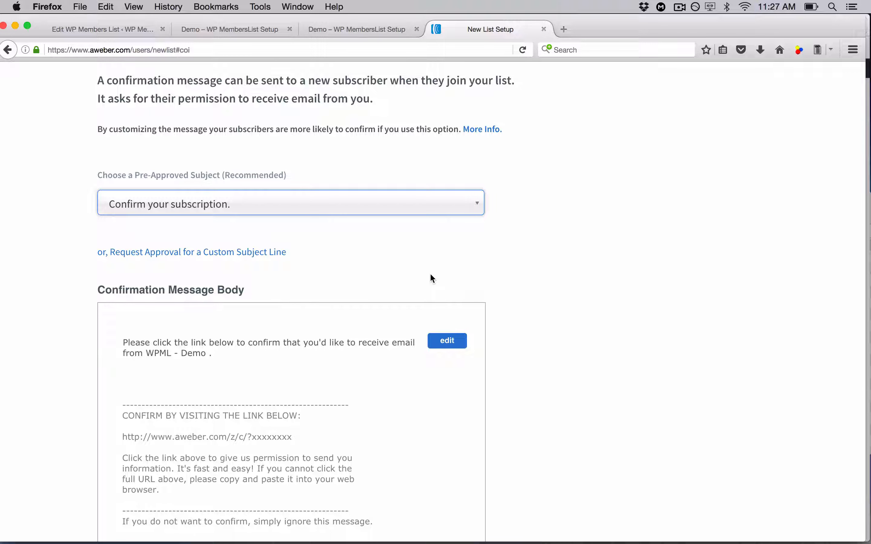
{"action": "scroll", "coordinate": [431, 276], "scroll_direction": "down", "scroll_amount": 6}
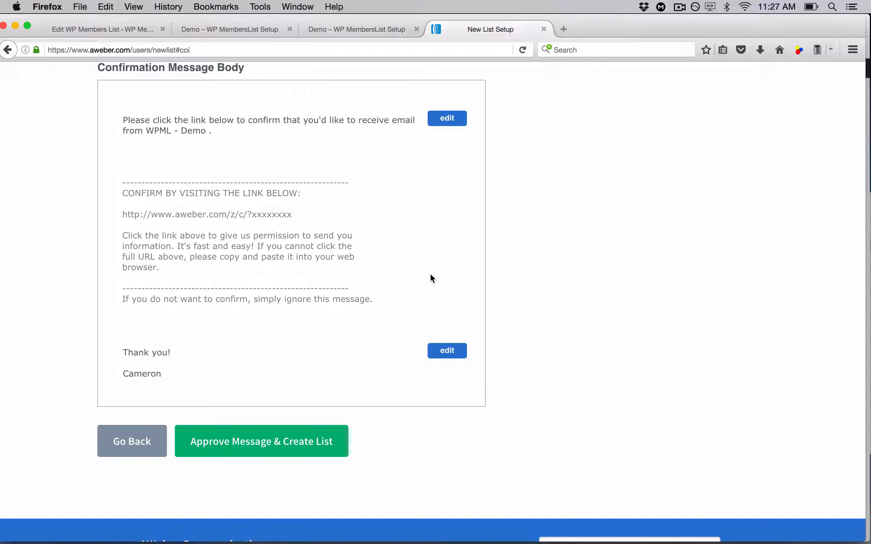
{"action": "scroll", "coordinate": [431, 275], "scroll_direction": "up", "scroll_amount": 7}
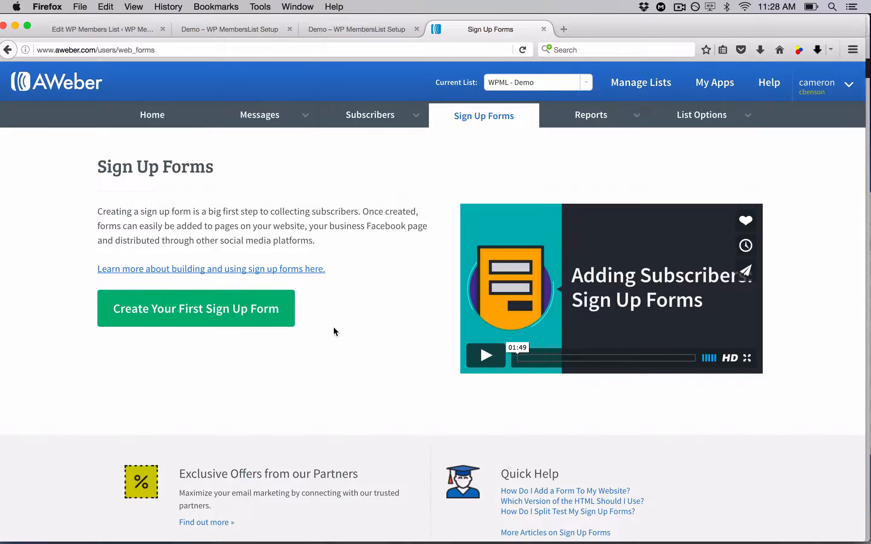
Create a first sign up form for the WPML - Demo list and save its default design
{"action": "left_click", "coordinate": [128, 30]}
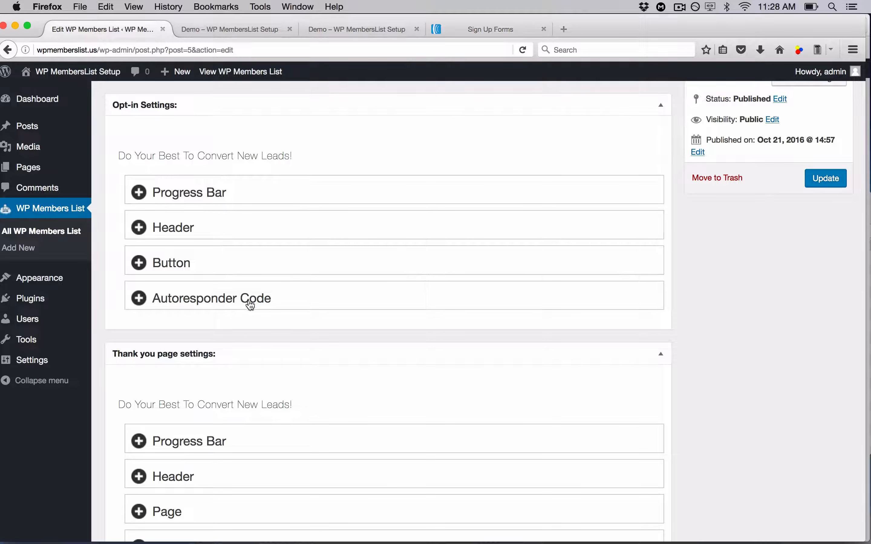
{"action": "left_click", "coordinate": [470, 29]}
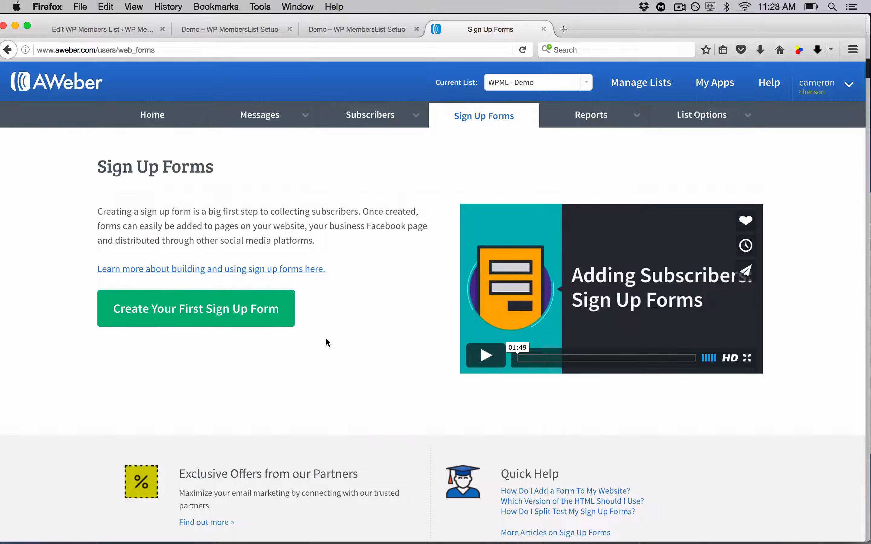
{"action": "left_click", "coordinate": [239, 319]}
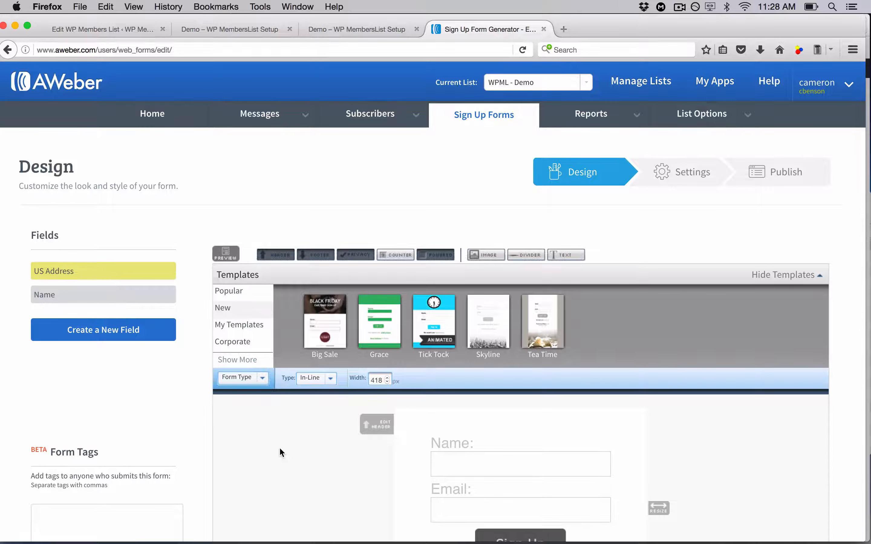
{"action": "scroll", "coordinate": [281, 451], "scroll_direction": "down", "scroll_amount": 5}
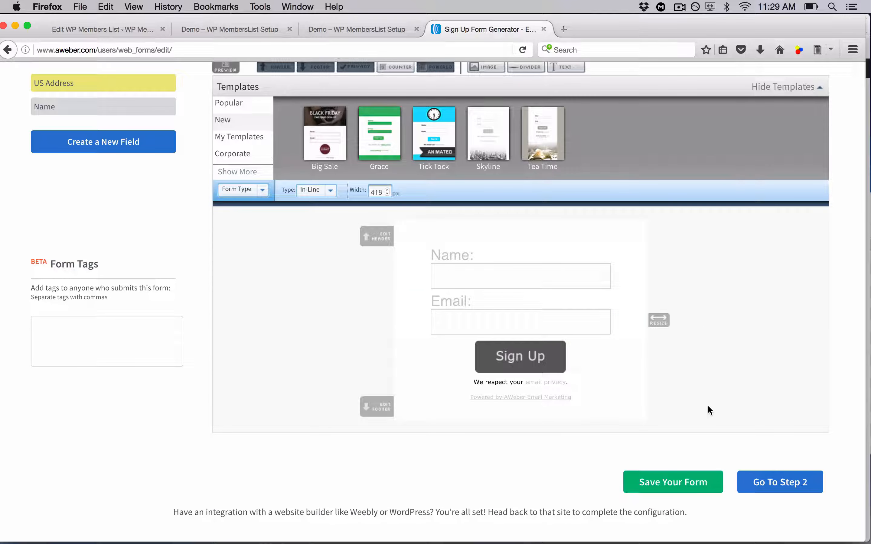
{"action": "left_click", "coordinate": [682, 483]}
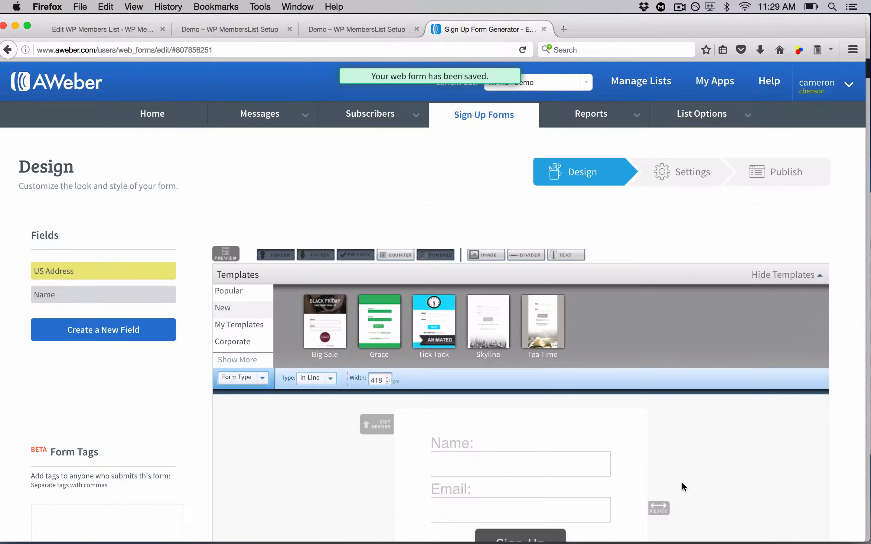
Proceed to the form settings and name the form Best Affiliate MKTG Training
{"action": "scroll", "coordinate": [681, 483], "scroll_direction": "down", "scroll_amount": 8}
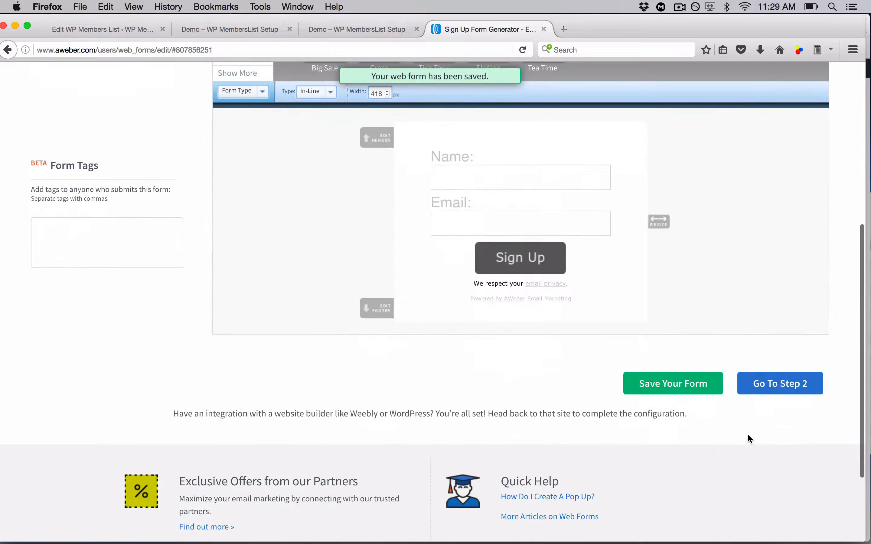
{"action": "left_click", "coordinate": [777, 393]}
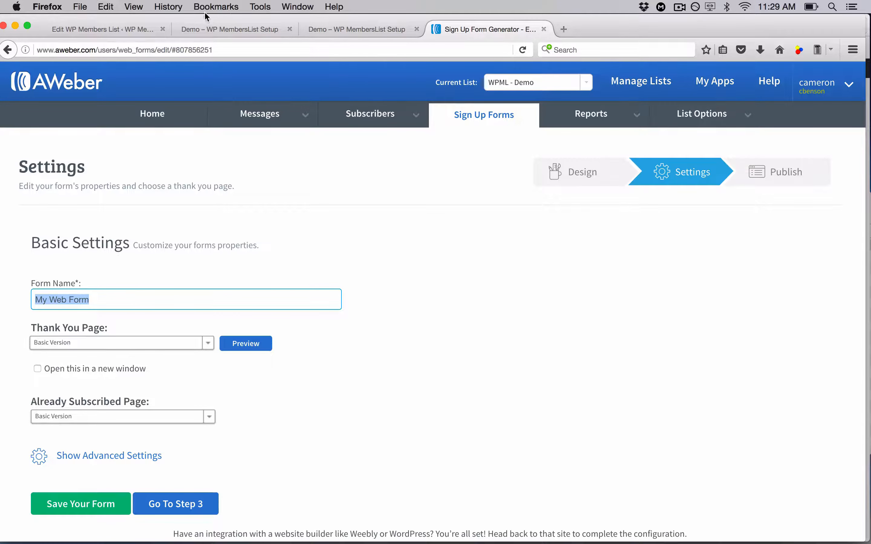
{"action": "left_click", "coordinate": [213, 26]}
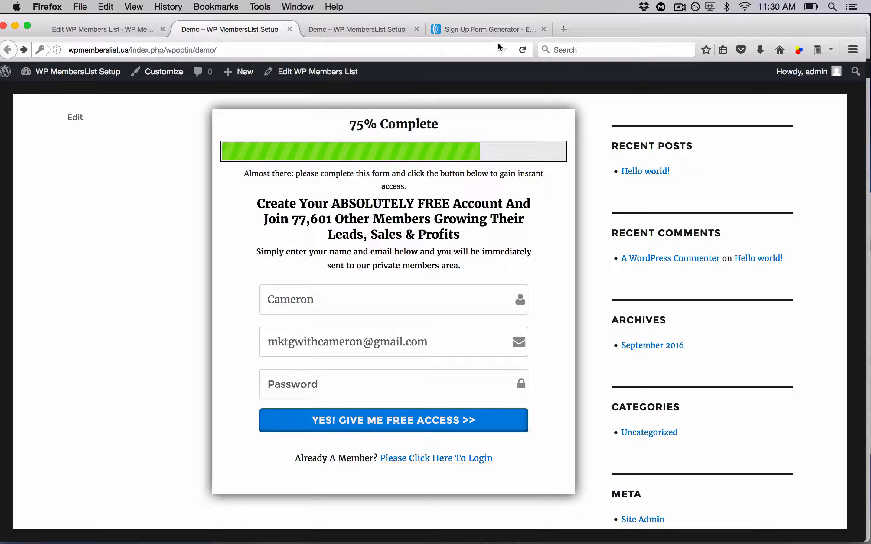
{"action": "left_click", "coordinate": [493, 32]}
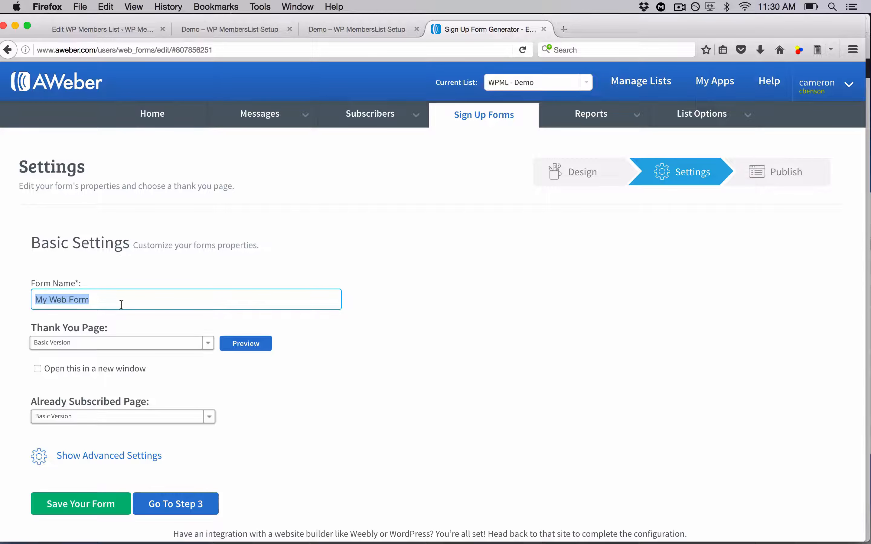
{"action": "type", "text": "Best Affiliate M"}
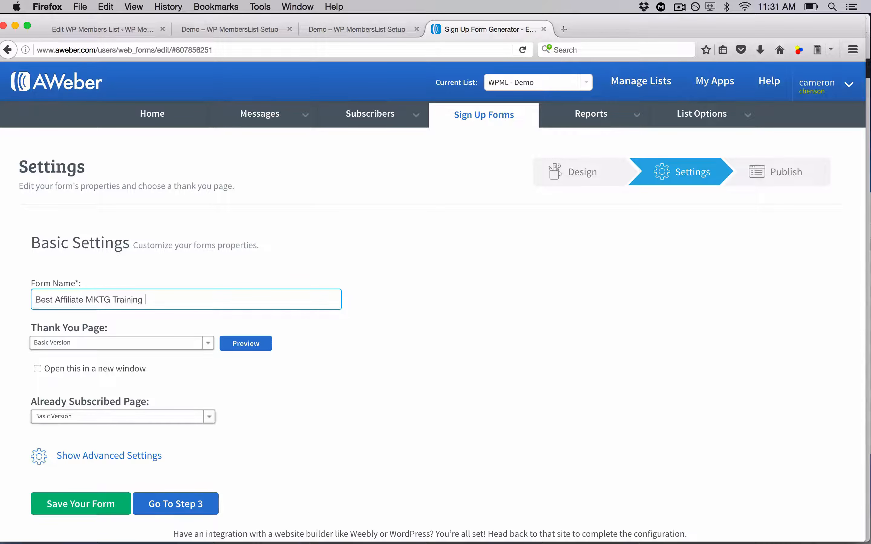
{"action": "type", "text": "KTG Training"}
Rename the sign up form Double Affilaite Sales Overnight
{"action": "key", "text": "super+a"}
{"action": "type", "text": "D"}
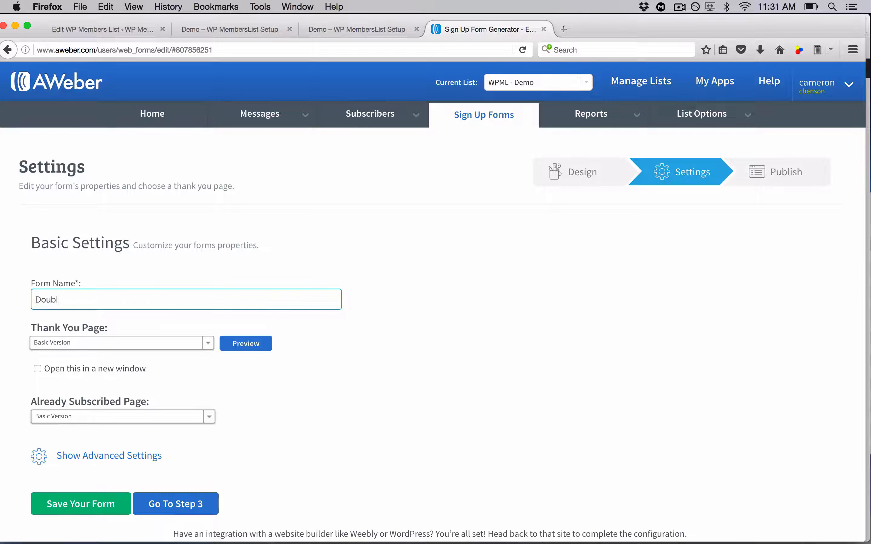
{"action": "type", "text": "ouble Affilaite Sale OVernight"}
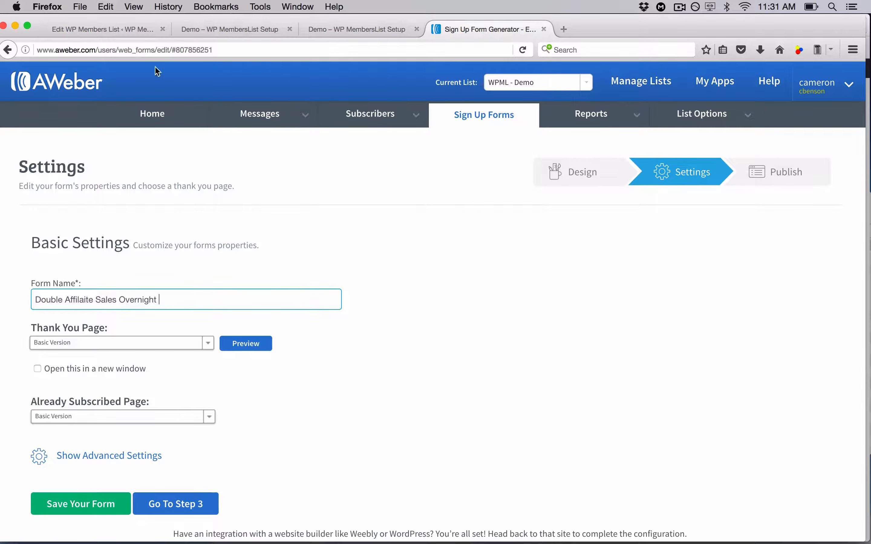
Compare the WordPress editor, the demo opt-in page and the form settings by switching between tabs
{"action": "left_click", "coordinate": [127, 28]}
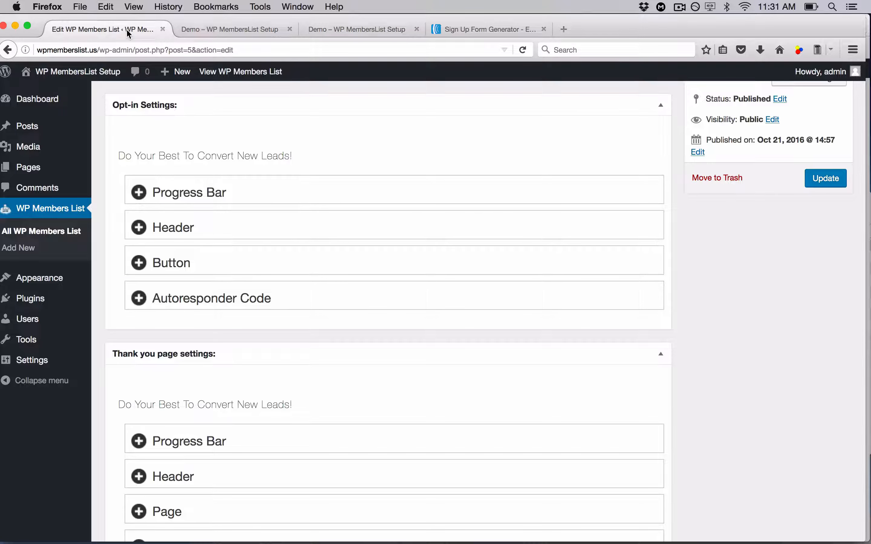
{"action": "left_click", "coordinate": [248, 26]}
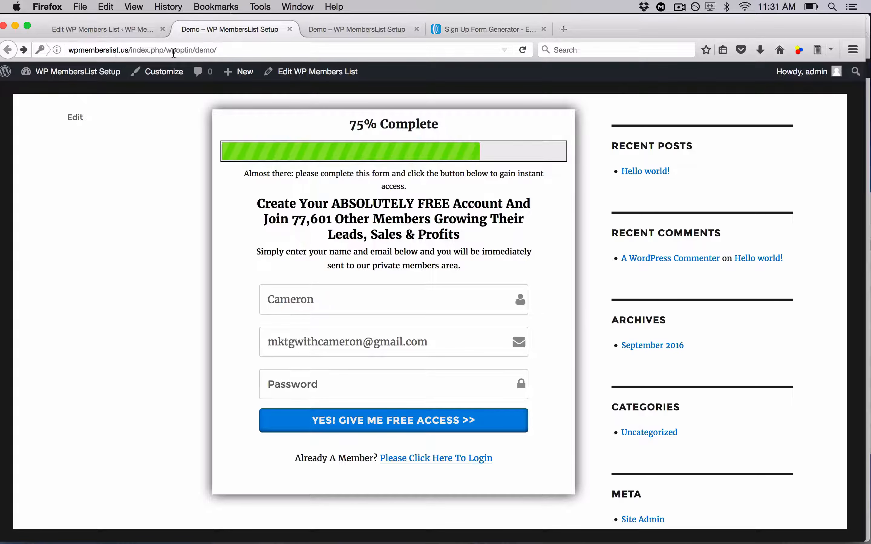
{"action": "left_click", "coordinate": [464, 29]}
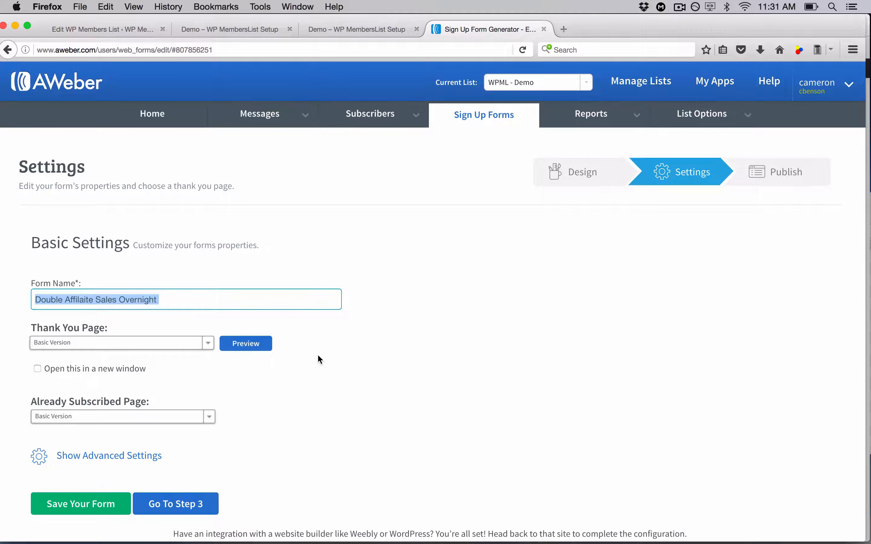
{"action": "left_click", "coordinate": [243, 22]}
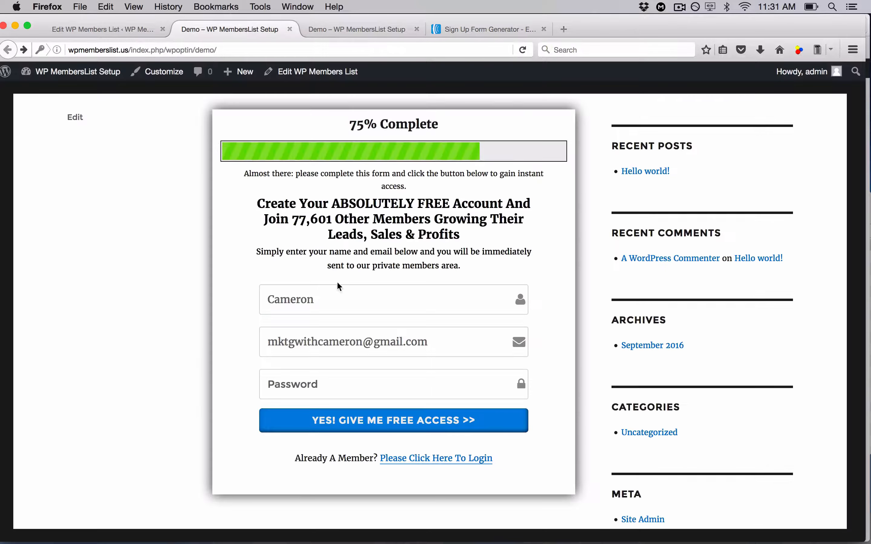
{"action": "scroll", "coordinate": [81, 295], "scroll_direction": "up", "scroll_amount": 6}
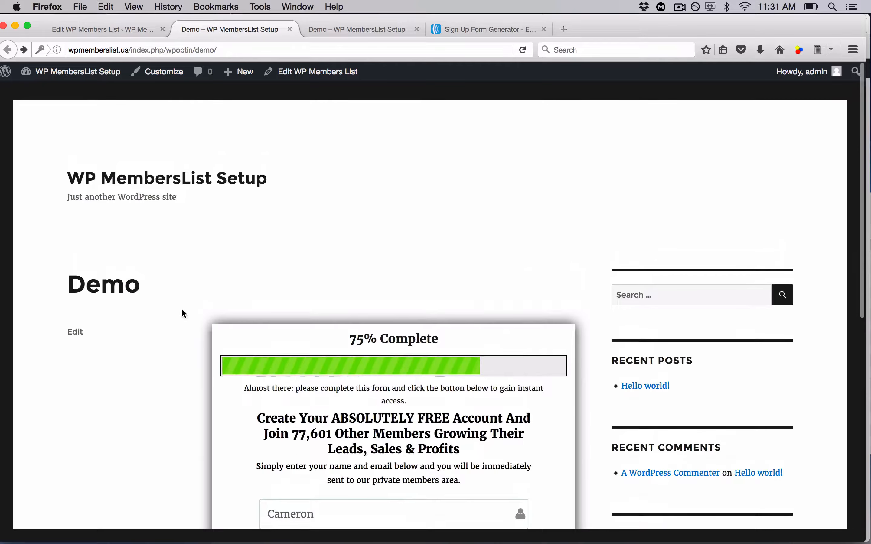
{"action": "scroll", "coordinate": [148, 345], "scroll_direction": "down", "scroll_amount": 8}
{"action": "scroll", "coordinate": [148, 346], "scroll_direction": "up", "scroll_amount": 6}
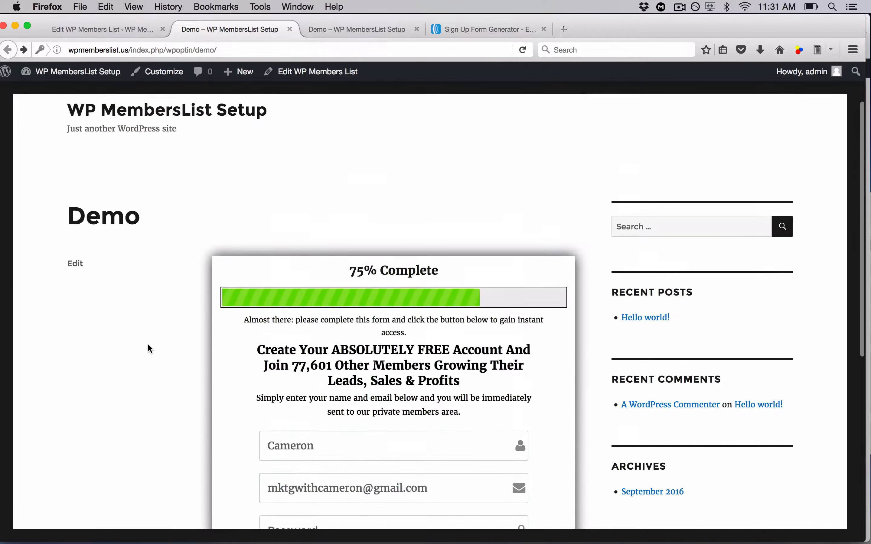
Rename the sign up form WPML- Demo
{"action": "scroll", "coordinate": [148, 345], "scroll_direction": "down", "scroll_amount": 2}
{"action": "scroll", "coordinate": [148, 348], "scroll_direction": "down", "scroll_amount": 1}
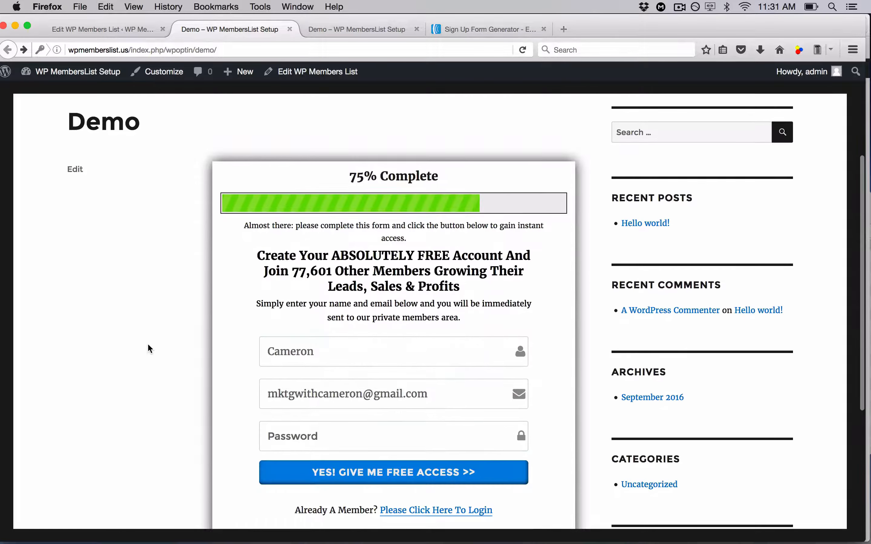
{"action": "left_click", "coordinate": [497, 31]}
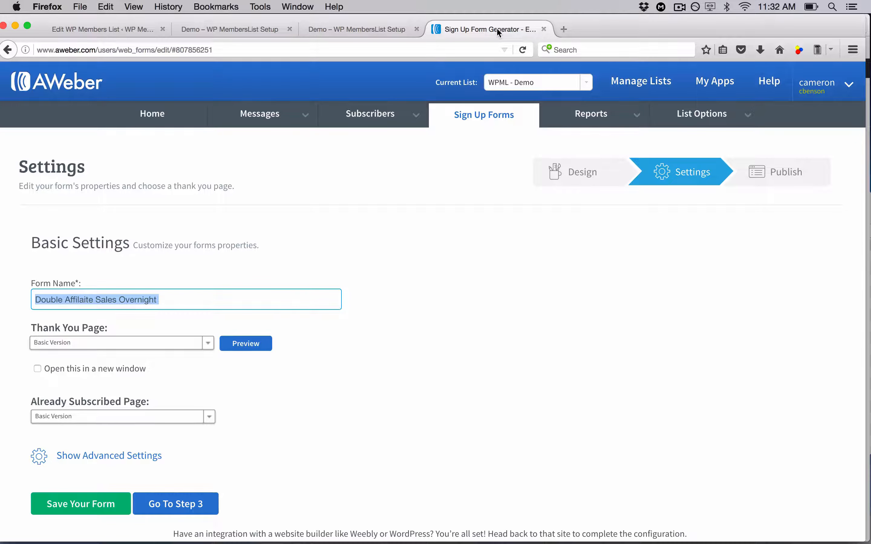
{"action": "triple_click", "coordinate": [257, 296]}
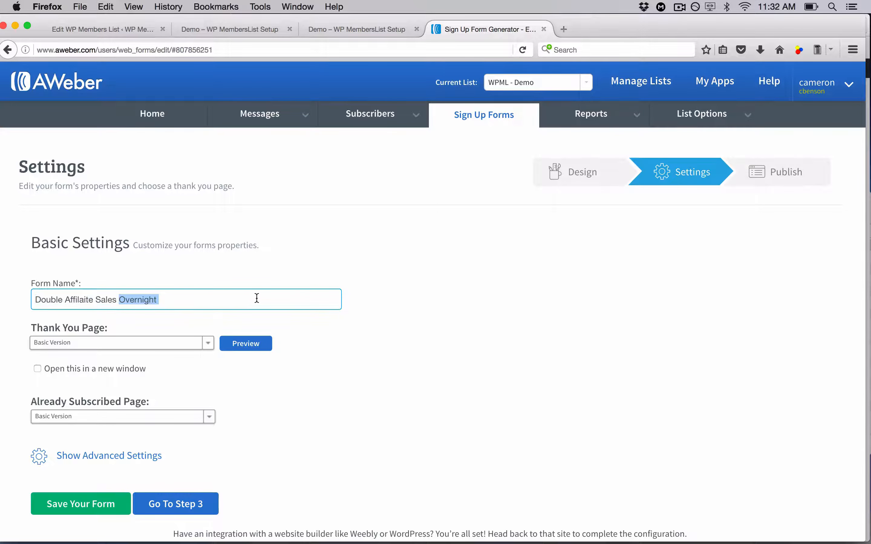
{"action": "type", "text": "WPML- Demo"}
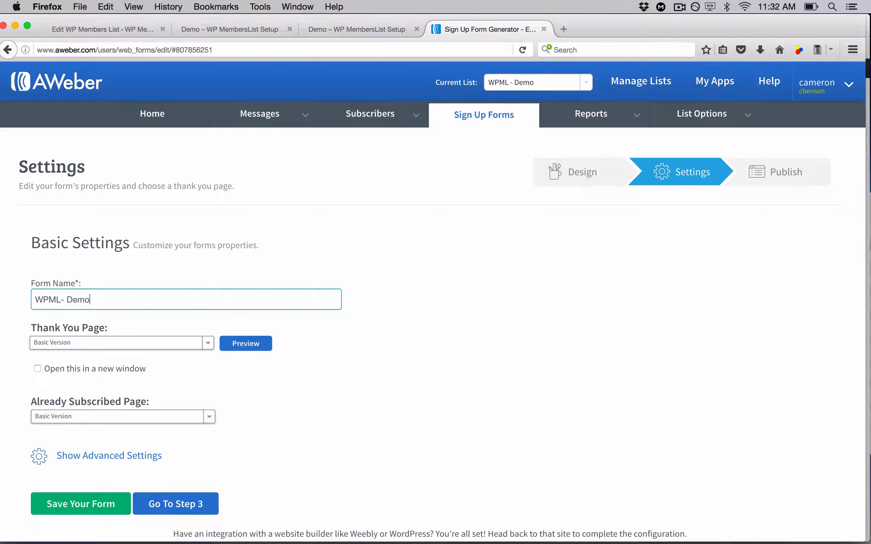
{"action": "left_click", "coordinate": [418, 380]}
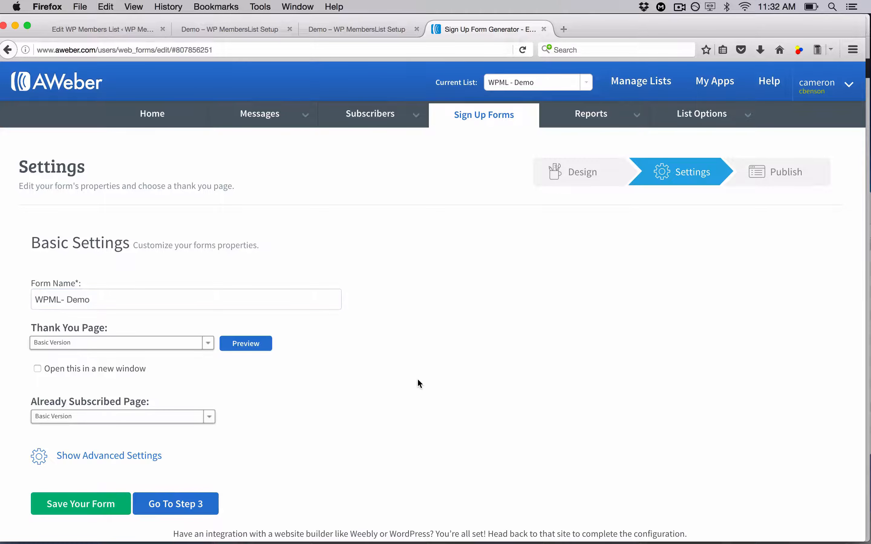
Compare the demo opt-in page and its thank-you page with the form settings by switching between tabs
{"action": "scroll", "coordinate": [418, 380], "scroll_direction": "down", "scroll_amount": 3}
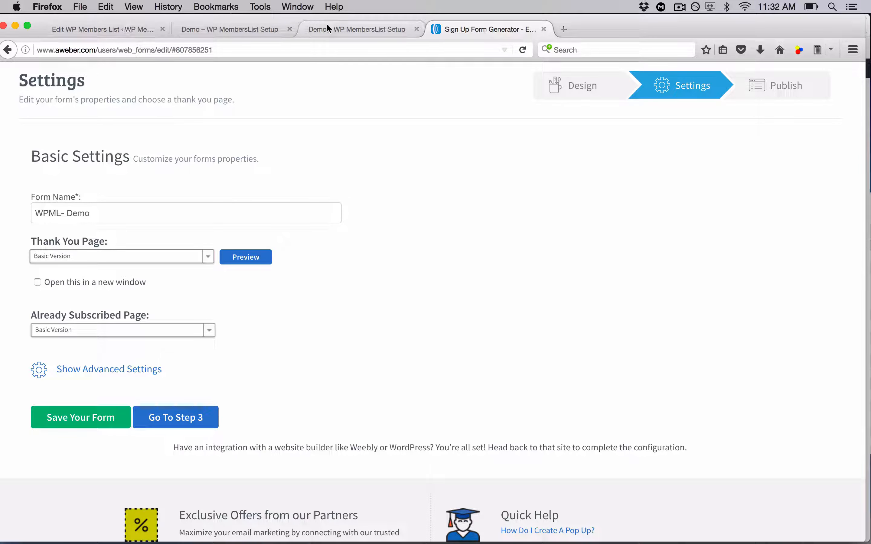
{"action": "left_click", "coordinate": [335, 24]}
{"action": "scroll", "coordinate": [180, 231], "scroll_direction": "up", "scroll_amount": 6}
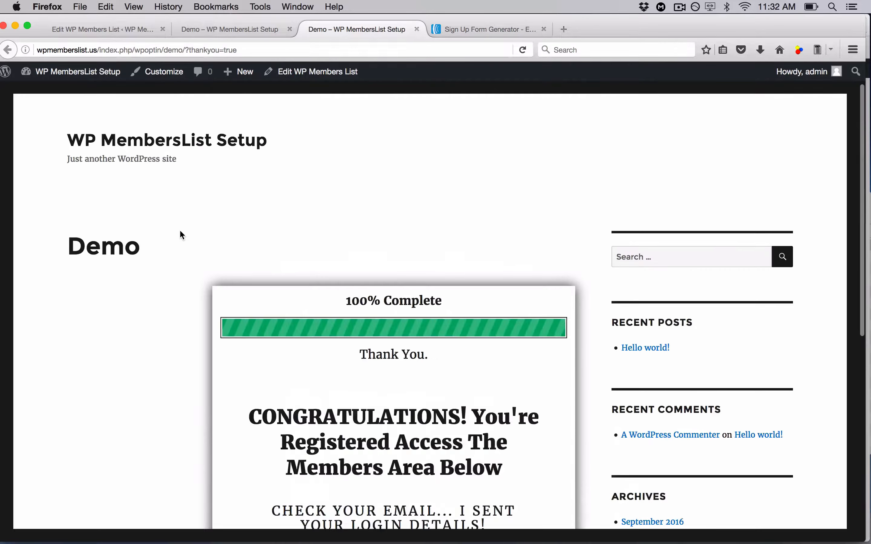
{"action": "scroll", "coordinate": [180, 231], "scroll_direction": "down", "scroll_amount": 2}
{"action": "scroll", "coordinate": [311, 395], "scroll_direction": "down", "scroll_amount": 6}
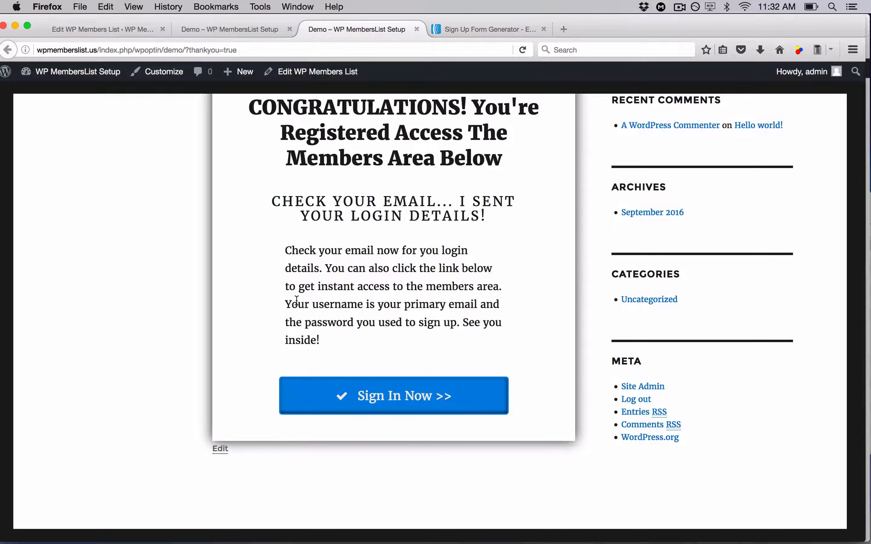
{"action": "left_click", "coordinate": [470, 29]}
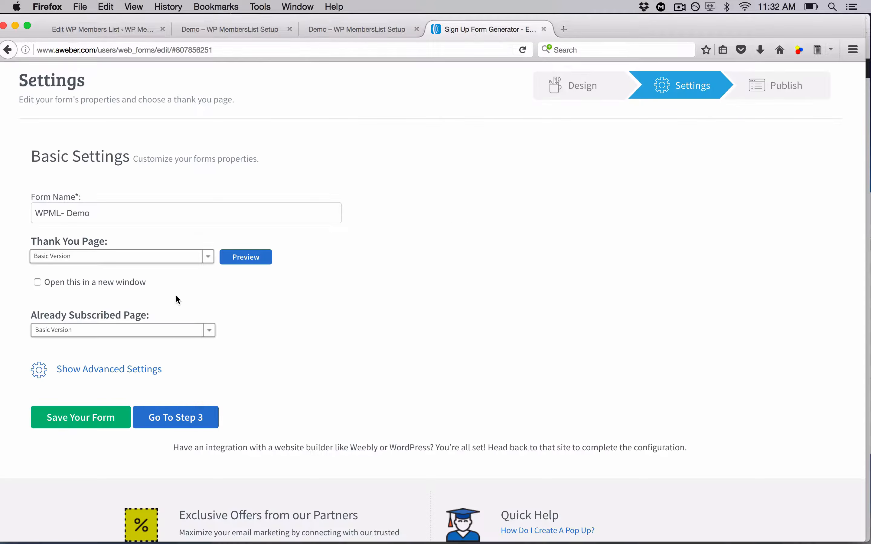
{"action": "left_click", "coordinate": [353, 29]}
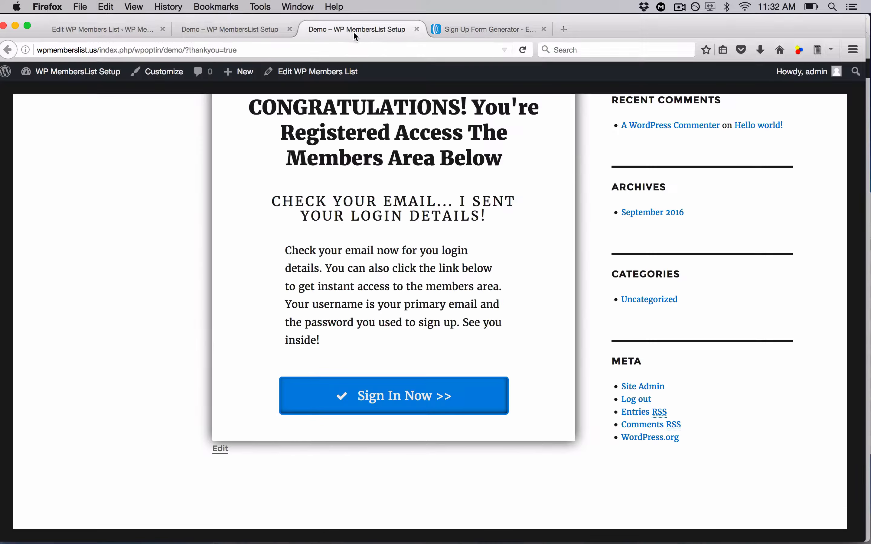
{"action": "left_click", "coordinate": [253, 29]}
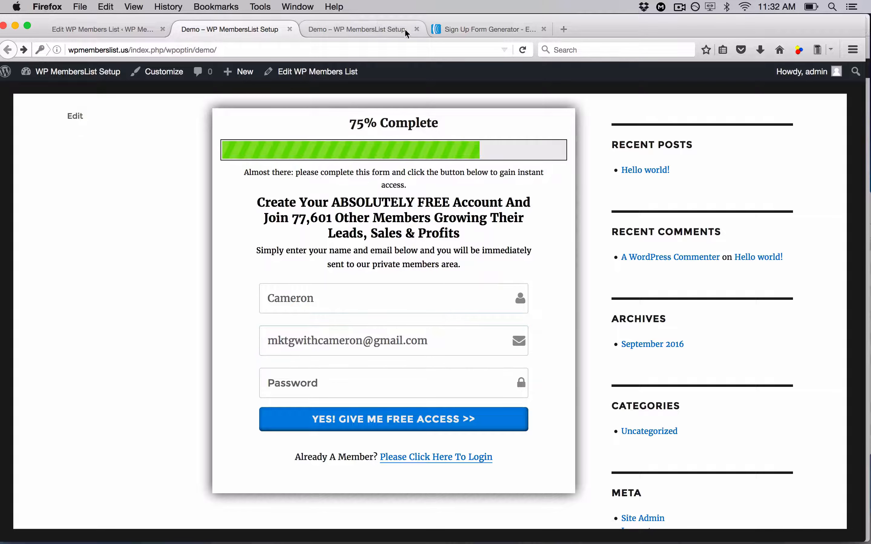
{"action": "left_click", "coordinate": [341, 30]}
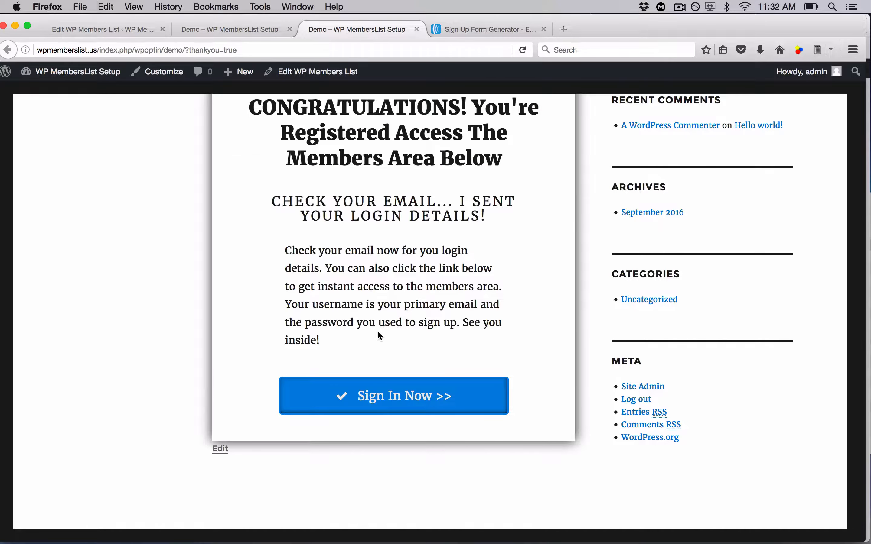
{"action": "scroll", "coordinate": [384, 308], "scroll_direction": "up", "scroll_amount": 3}
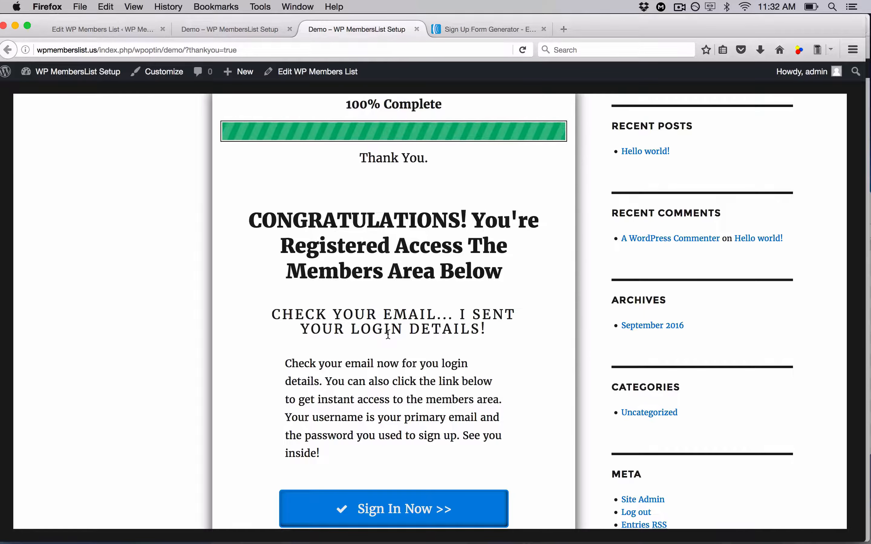
{"action": "left_click", "coordinate": [488, 31]}
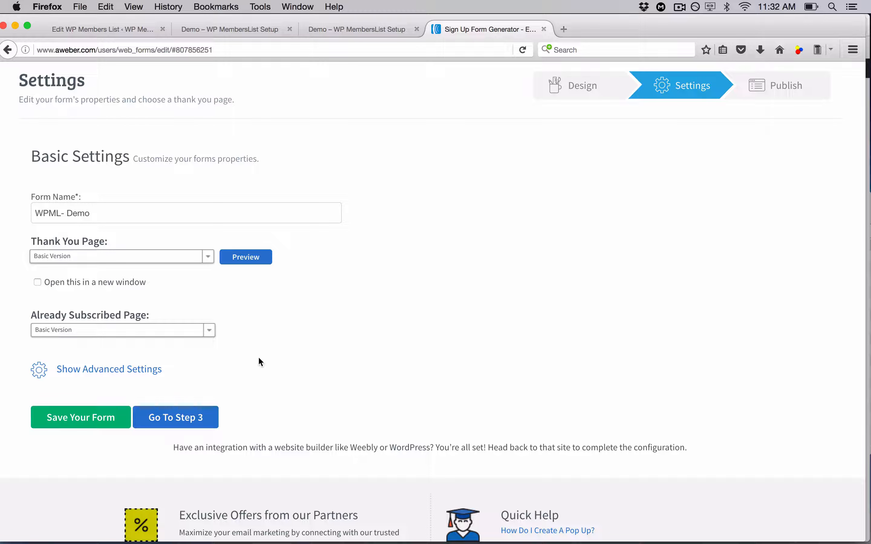
{"action": "left_click", "coordinate": [209, 261]}
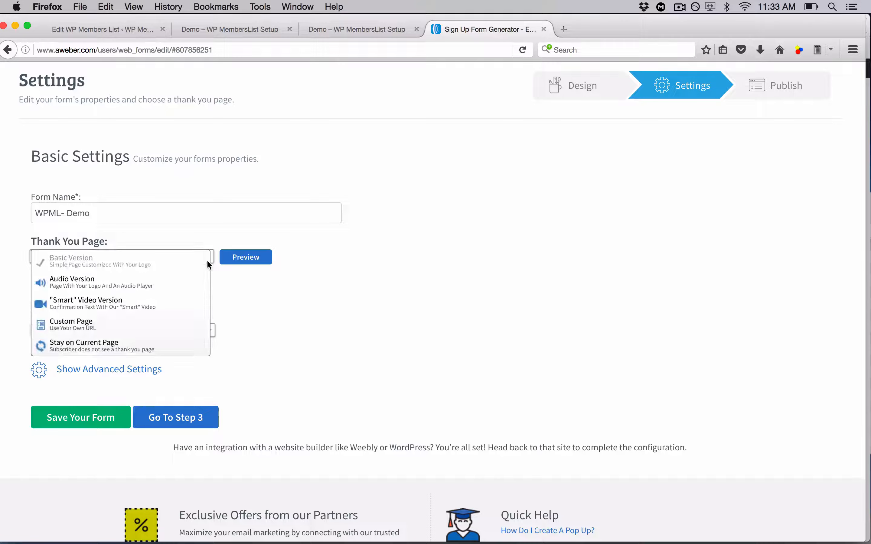
{"action": "left_click", "coordinate": [155, 327]}
{"action": "left_click", "coordinate": [170, 285]}
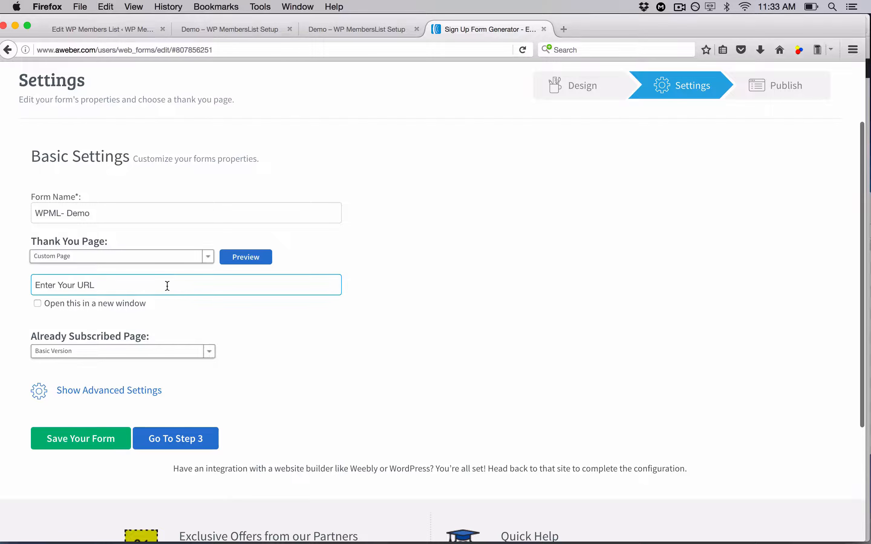
{"action": "left_click", "coordinate": [119, 30]}
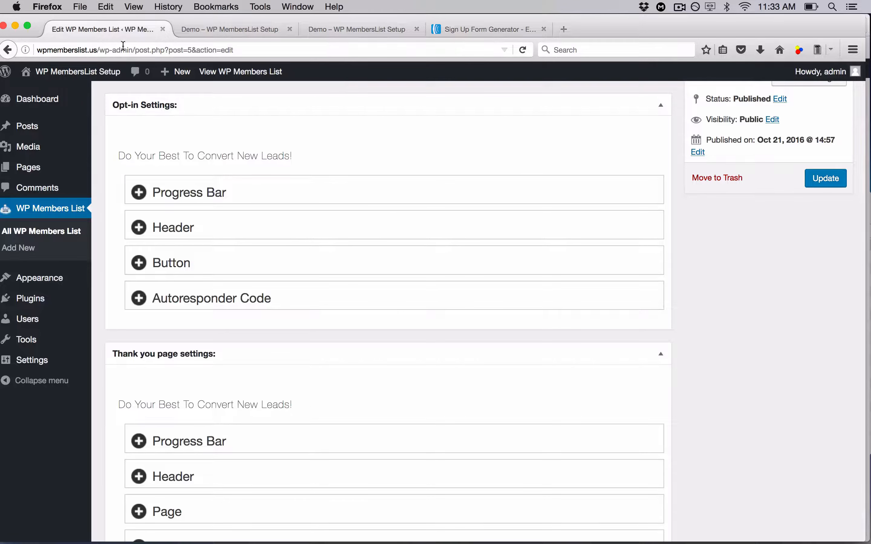
{"action": "left_click_drag", "start_coordinate": [132, 49], "coordinate": [36, 50]}
{"action": "key", "text": "super+c"}
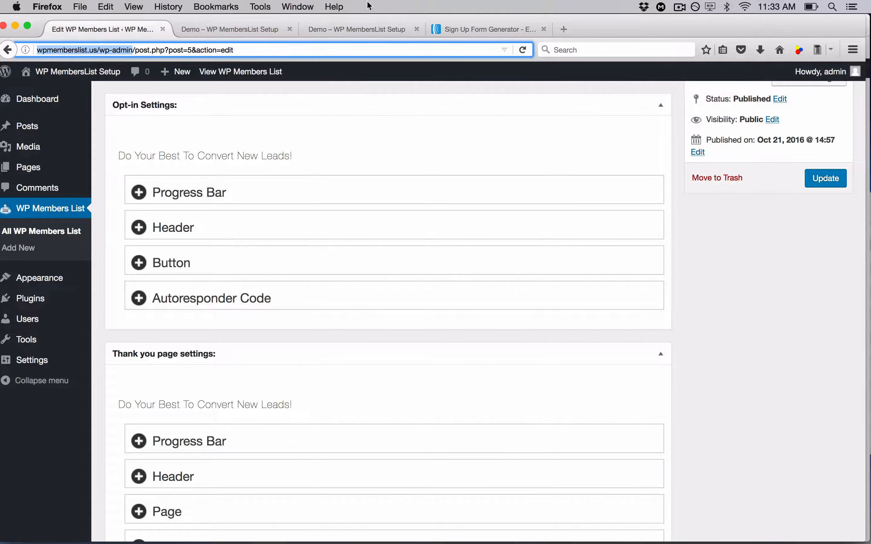
{"action": "left_click", "coordinate": [455, 31]}
{"action": "left_click", "coordinate": [136, 286]}
{"action": "key", "text": "super+v"}
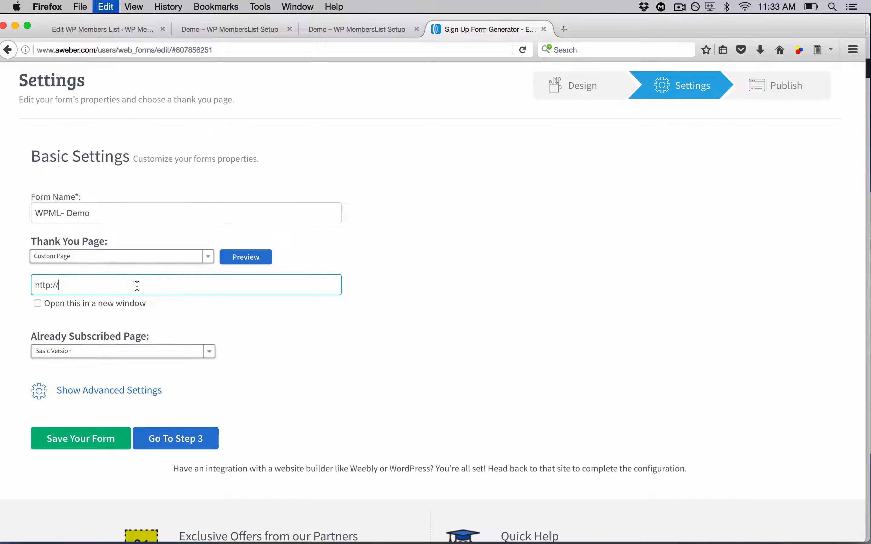
{"action": "key", "text": "super+a"}
{"action": "key", "text": "super+v"}
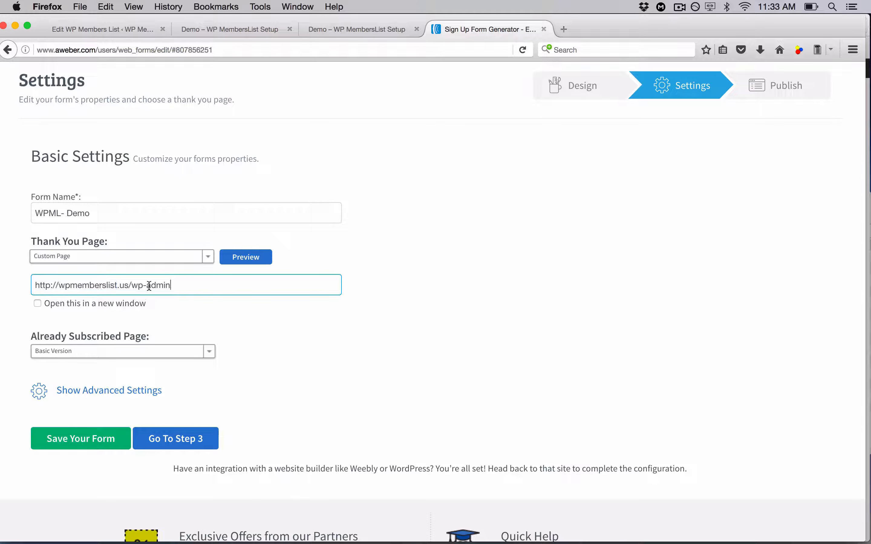
{"action": "left_click", "coordinate": [169, 353]}
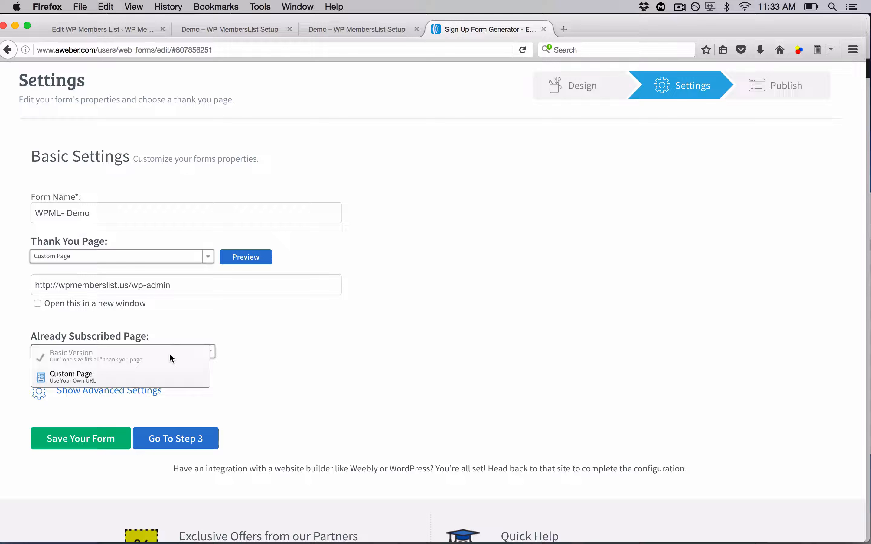
{"action": "left_click", "coordinate": [108, 377]}
{"action": "left_click", "coordinate": [111, 379]}
{"action": "left_click", "coordinate": [111, 379]}
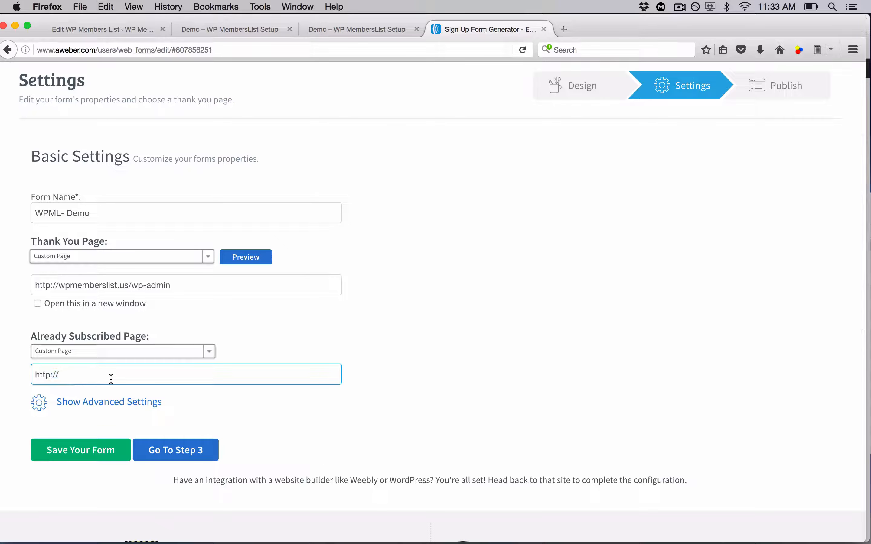
{"action": "key", "text": "super+a"}
{"action": "key", "text": "super+v"}
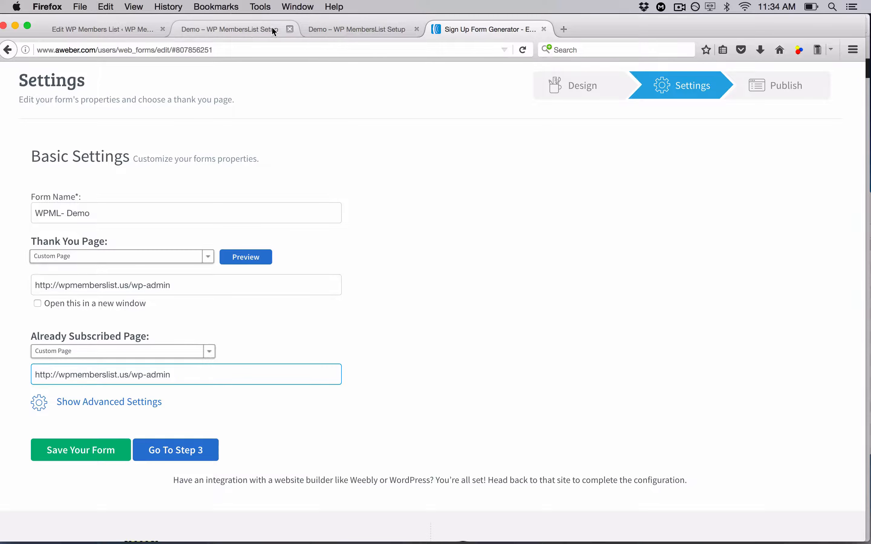
Save the sign up form settings
{"action": "left_click", "coordinate": [246, 30]}
{"action": "left_click", "coordinate": [367, 30]}
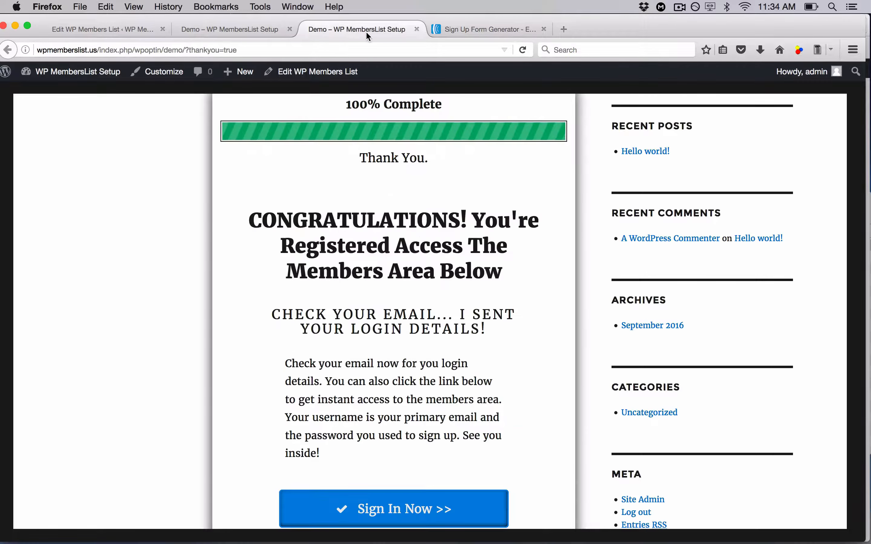
{"action": "left_click", "coordinate": [487, 30]}
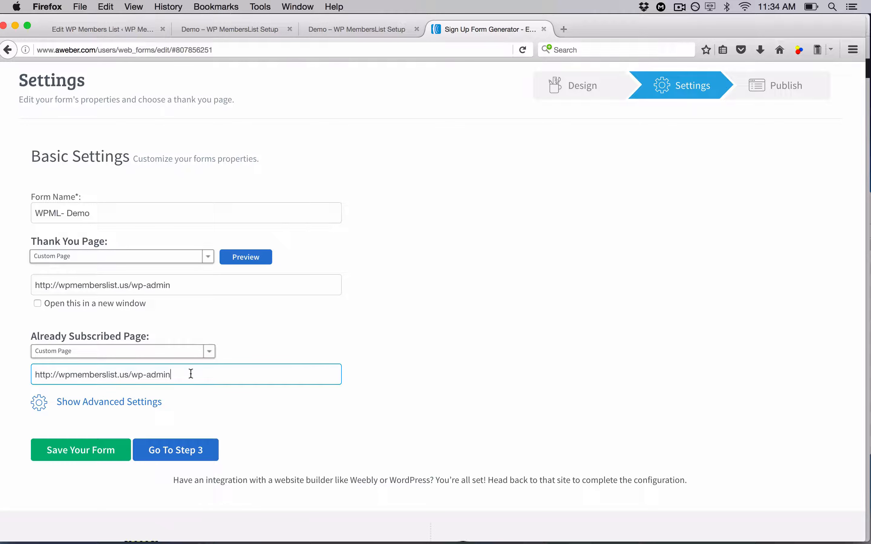
{"action": "left_click", "coordinate": [101, 450]}
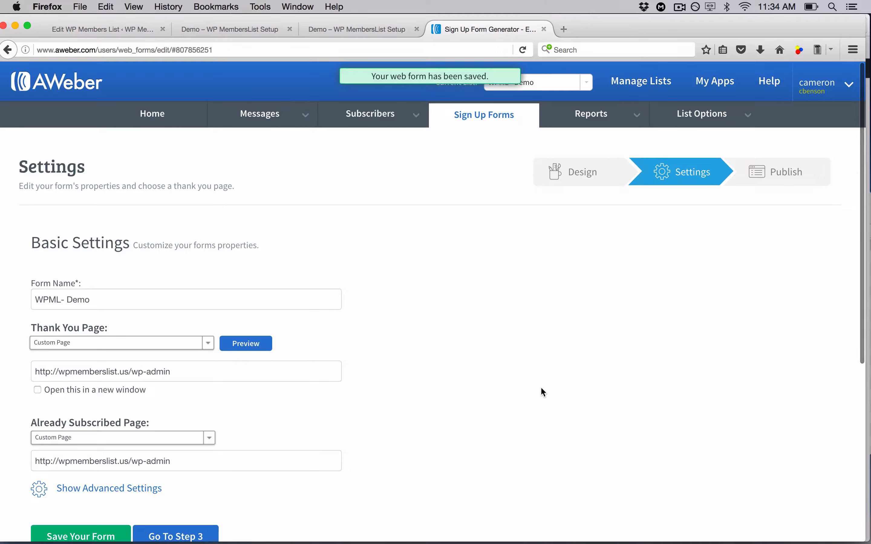
Go to the Publish step and choose to install the form yourself
{"action": "scroll", "coordinate": [526, 388], "scroll_direction": "down", "scroll_amount": 6}
{"action": "scroll", "coordinate": [527, 390], "scroll_direction": "up", "scroll_amount": 6}
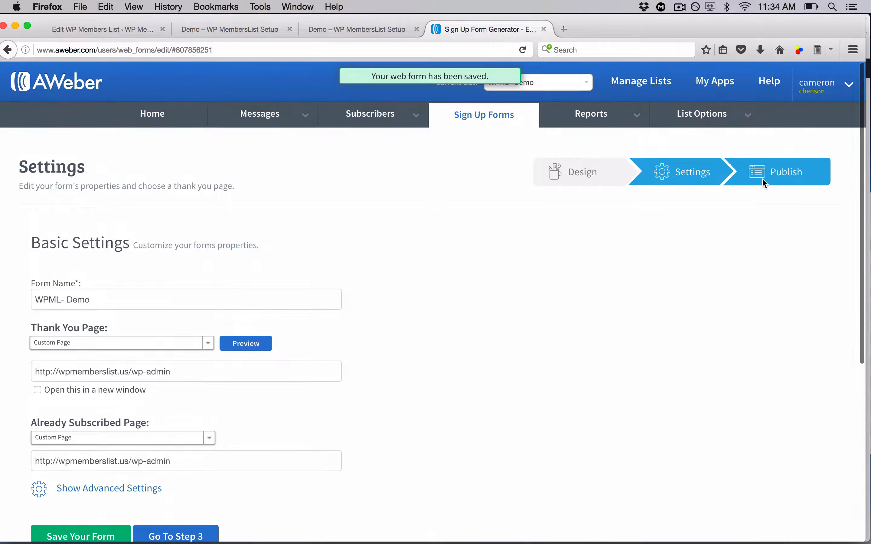
{"action": "left_click", "coordinate": [763, 178]}
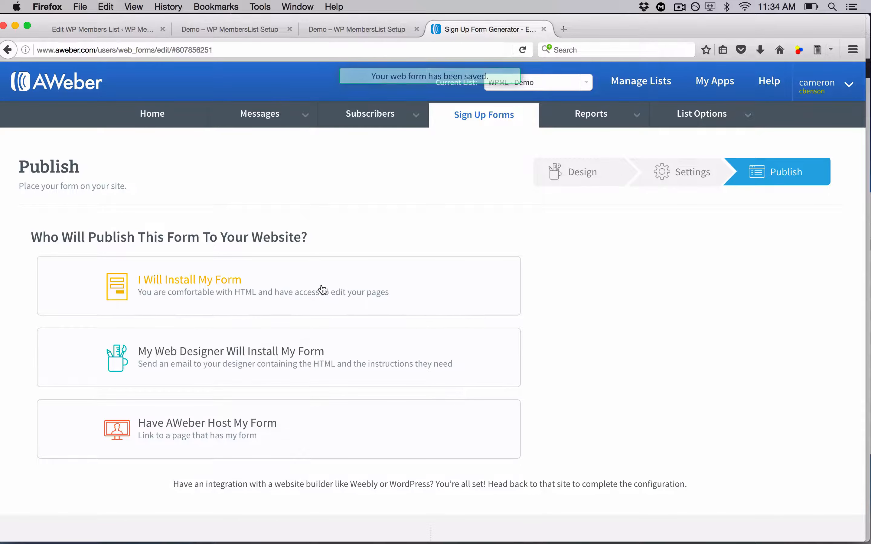
{"action": "left_click", "coordinate": [245, 284]}
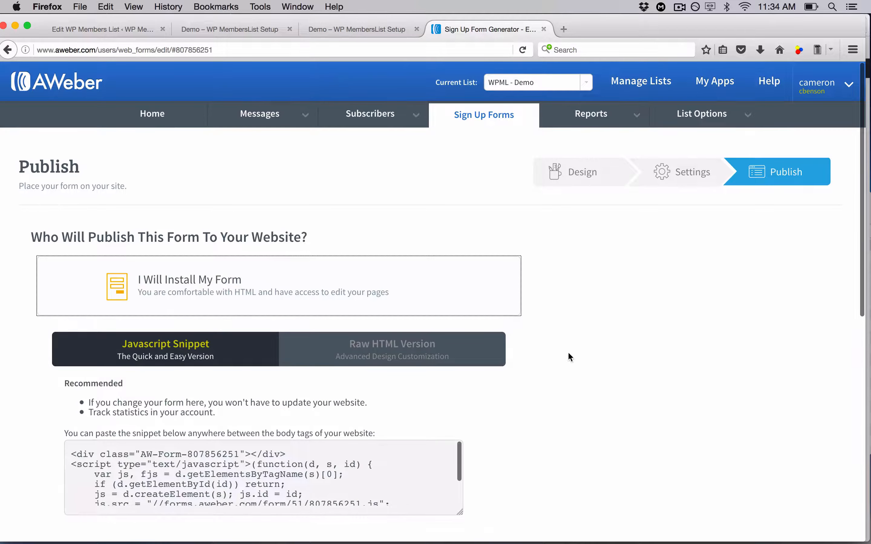
Copy all of the form's Raw HTML Version code
{"action": "left_click", "coordinate": [457, 352]}
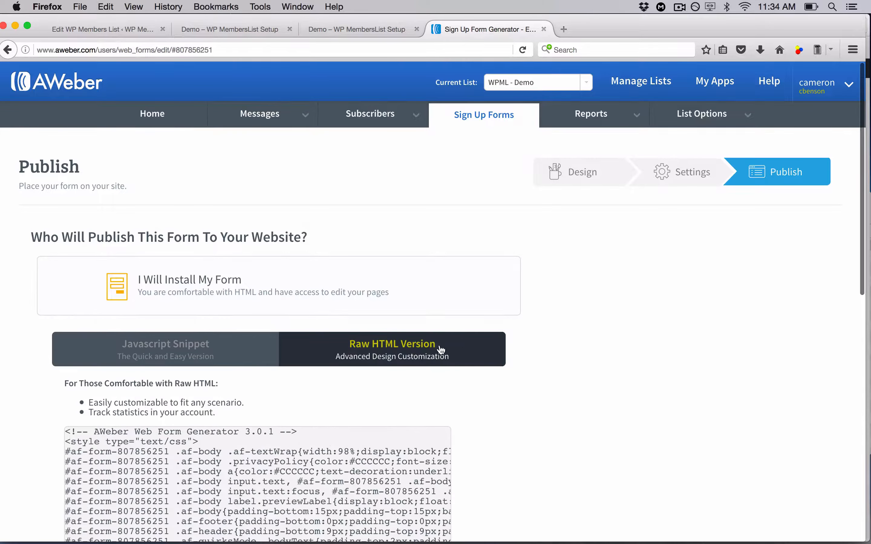
{"action": "scroll", "coordinate": [664, 389], "scroll_direction": "down", "scroll_amount": 6}
{"action": "left_click", "coordinate": [309, 271]}
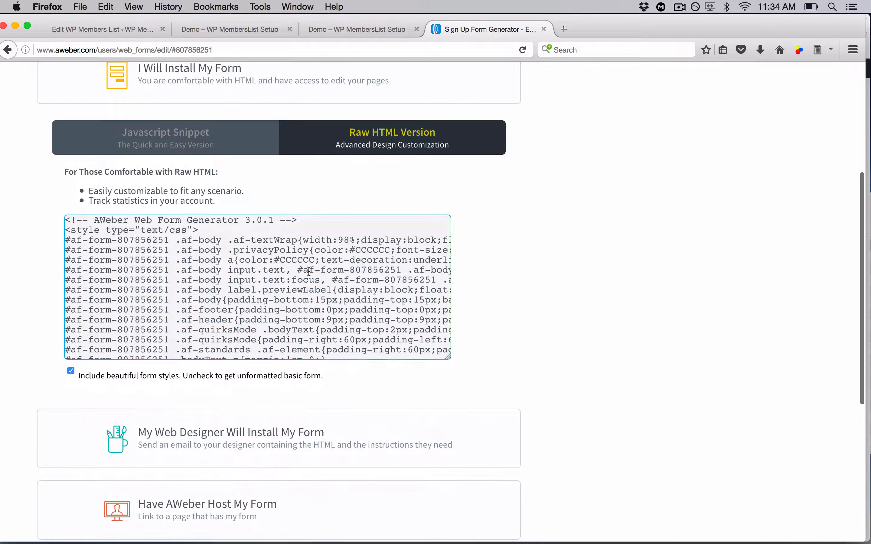
{"action": "key", "text": "super+a"}
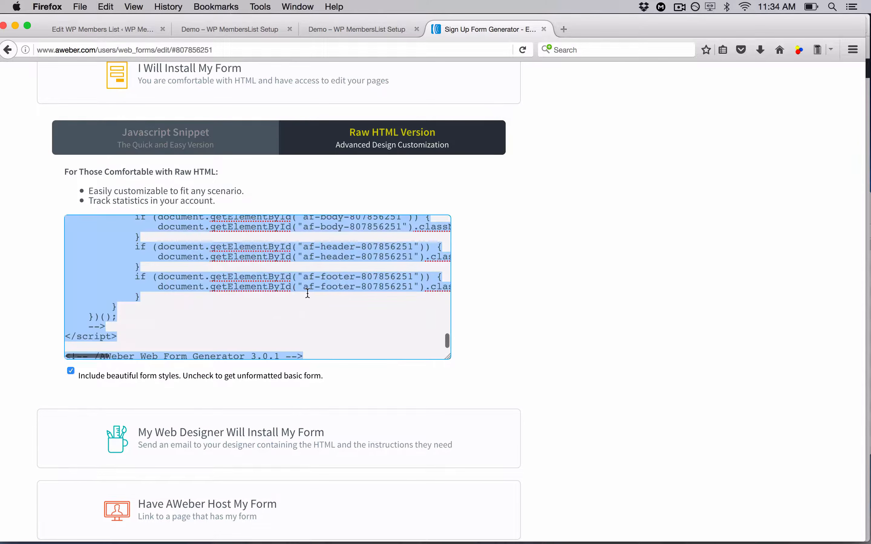
{"action": "key", "text": "super+c"}
Paste the form code into the Autoresponder Code field of the opt-in settings in WordPress
{"action": "left_click", "coordinate": [128, 32]}
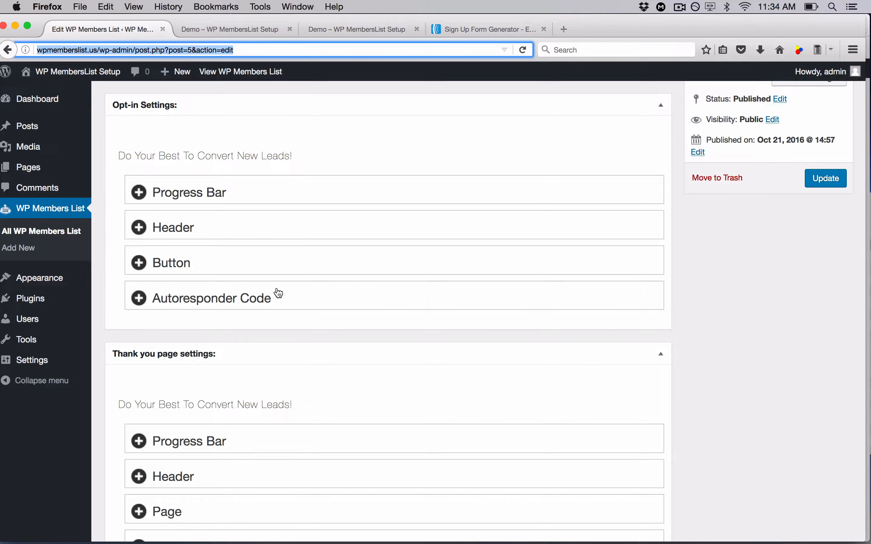
{"action": "left_click", "coordinate": [252, 293]}
{"action": "left_click", "coordinate": [244, 418]}
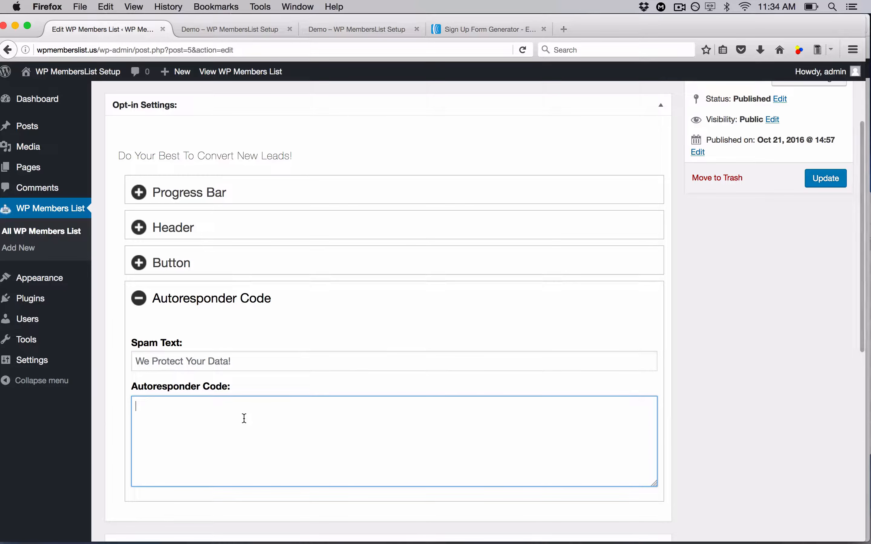
{"action": "key", "text": "super+v"}
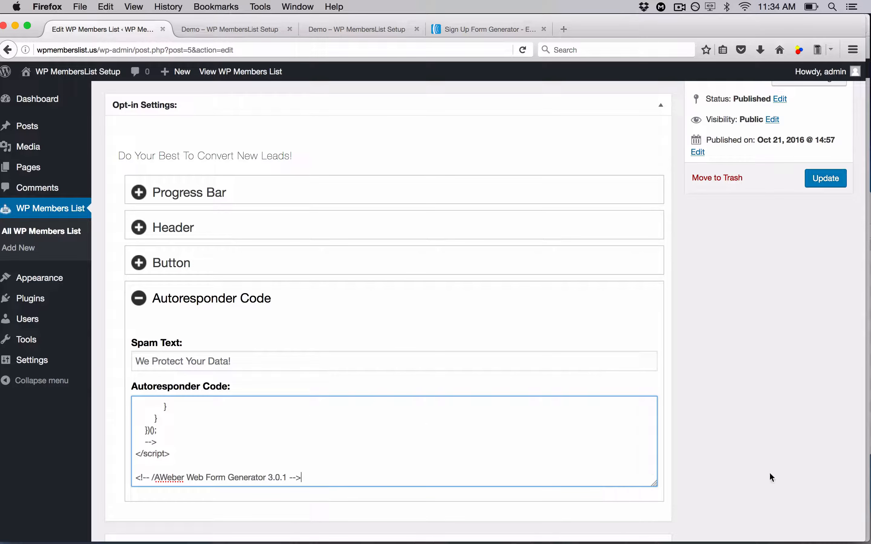
Update the Demo opt-in post to save the pasted autoresponder code
{"action": "left_click", "coordinate": [455, 29]}
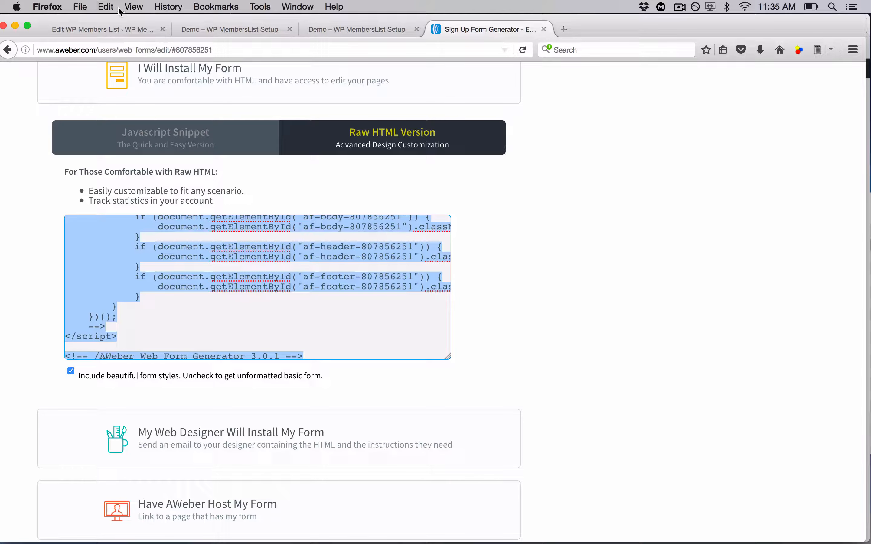
{"action": "left_click", "coordinate": [116, 22]}
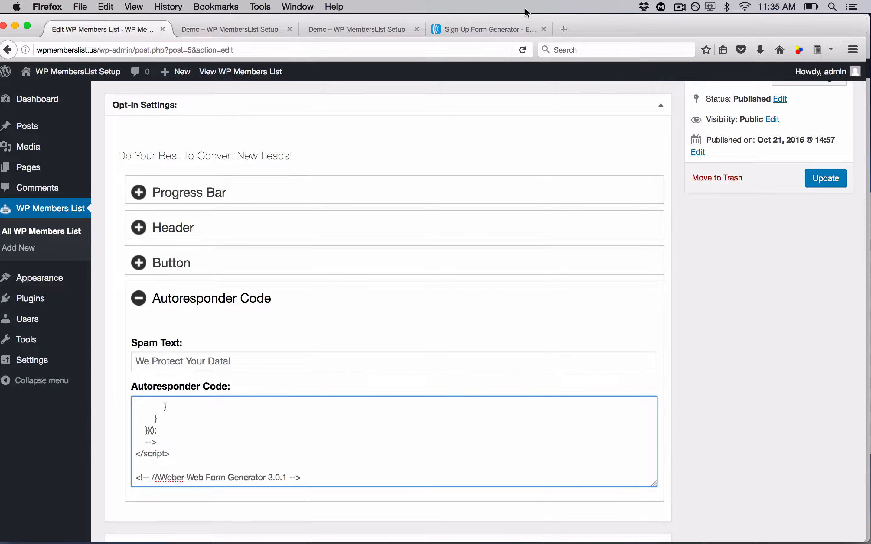
{"action": "left_click", "coordinate": [496, 27]}
{"action": "scroll", "coordinate": [638, 300], "scroll_direction": "up", "scroll_amount": 7}
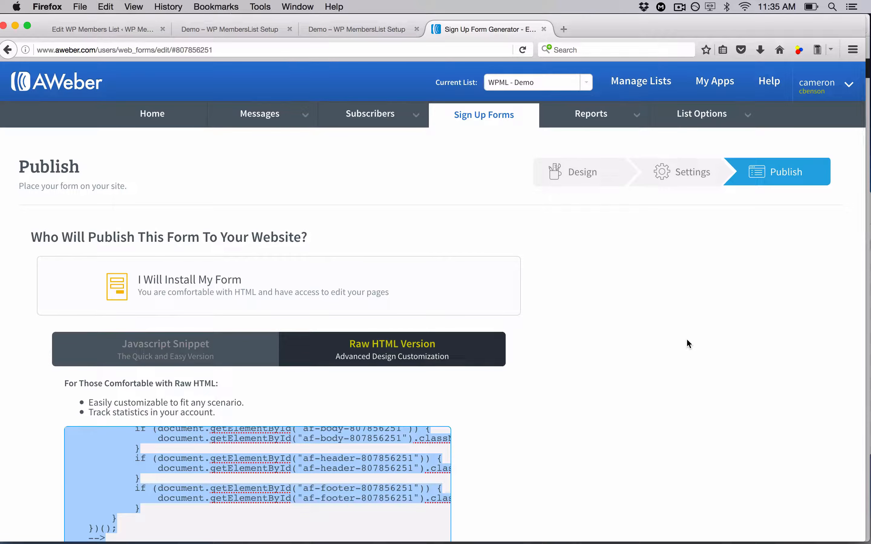
{"action": "left_click", "coordinate": [115, 30]}
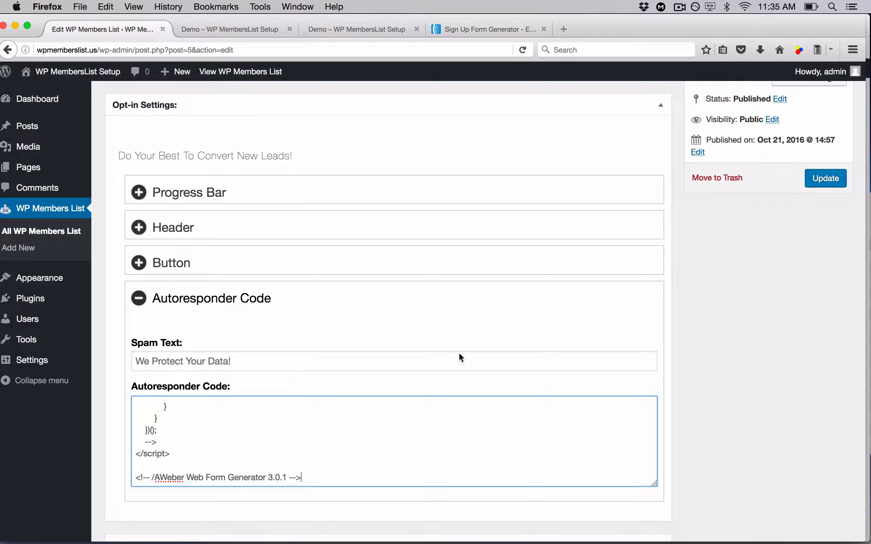
{"action": "left_click", "coordinate": [823, 185]}
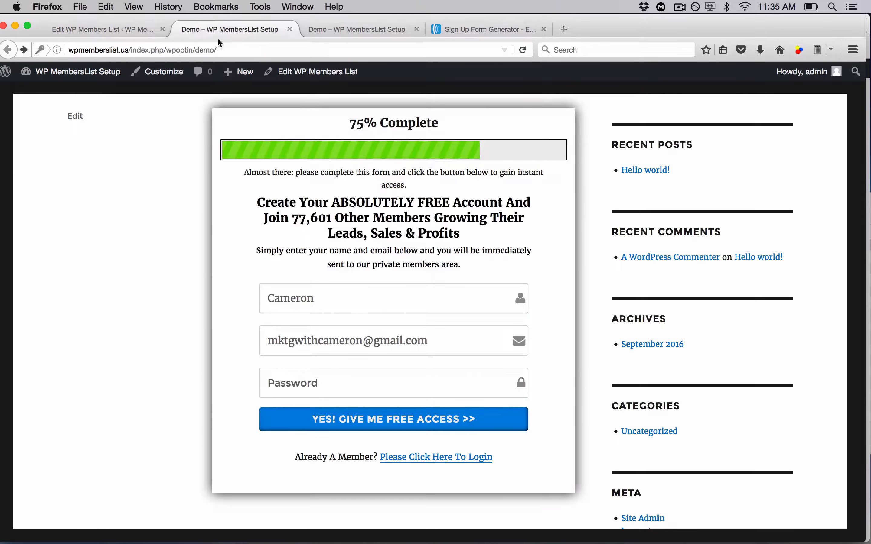
Reload the Demo opt-in page and submit a test signup, entering an account password with the prefilled name and e-mail
{"action": "left_click", "coordinate": [231, 30]}
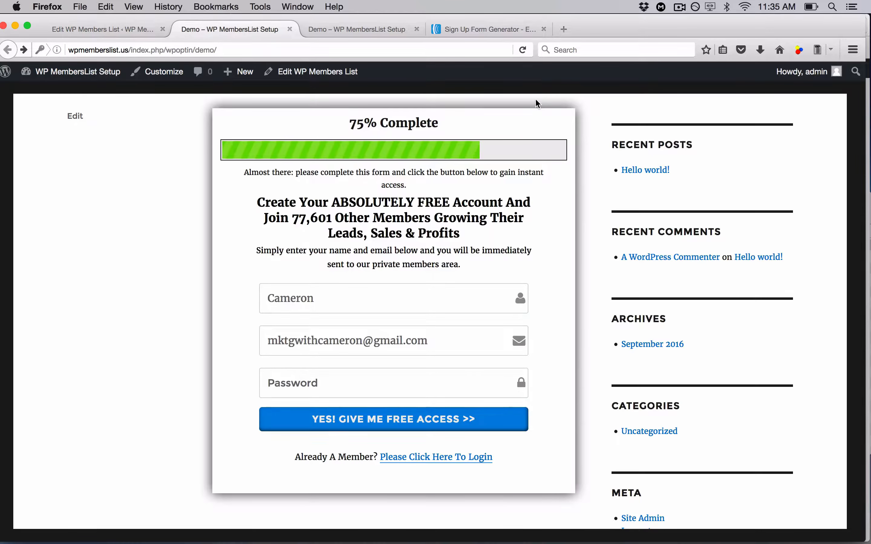
{"action": "left_click", "coordinate": [523, 50]}
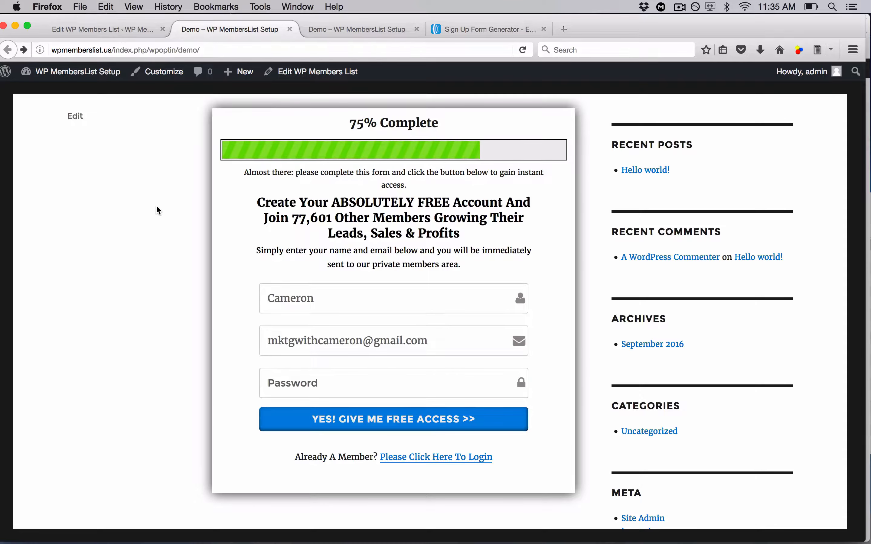
{"action": "scroll", "coordinate": [157, 208], "scroll_direction": "down", "scroll_amount": 3}
{"action": "double_click", "coordinate": [357, 244]}
{"action": "left_click", "coordinate": [357, 244]}
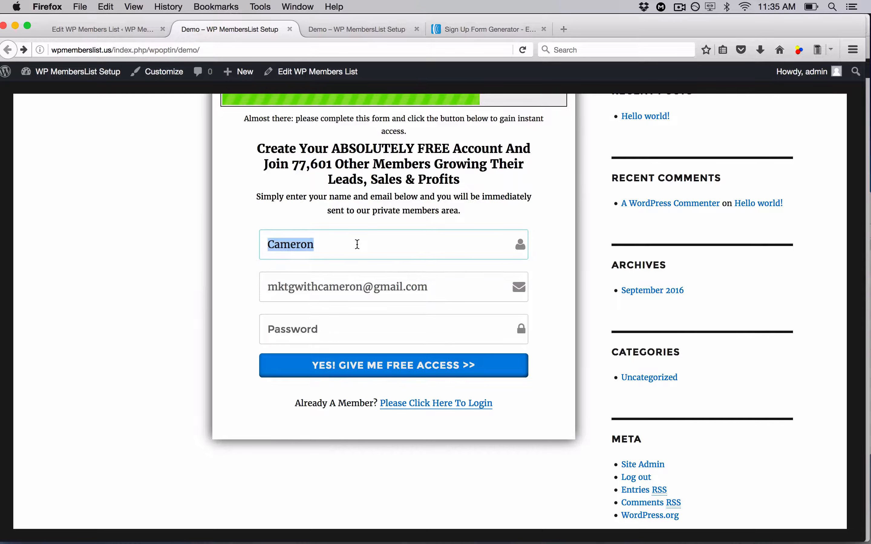
{"action": "left_click", "coordinate": [379, 336]}
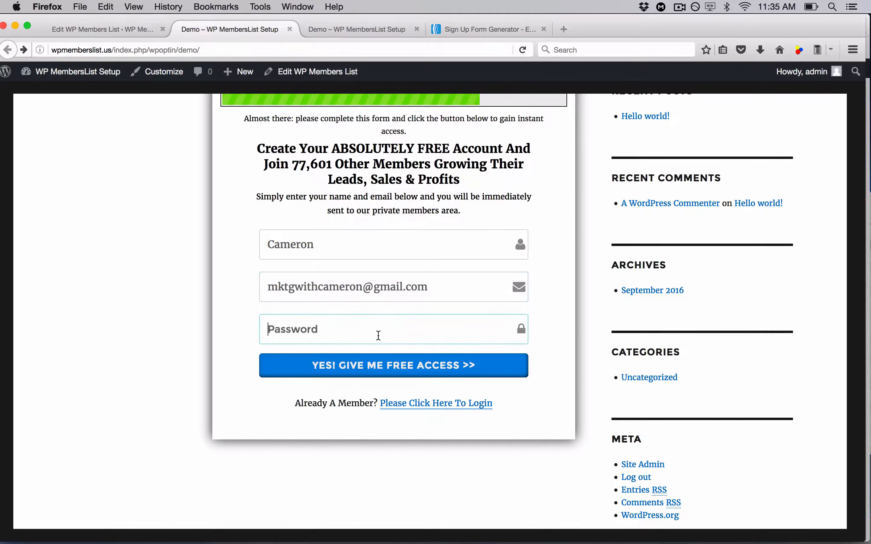
{"action": "type", "text": "••••••••"}
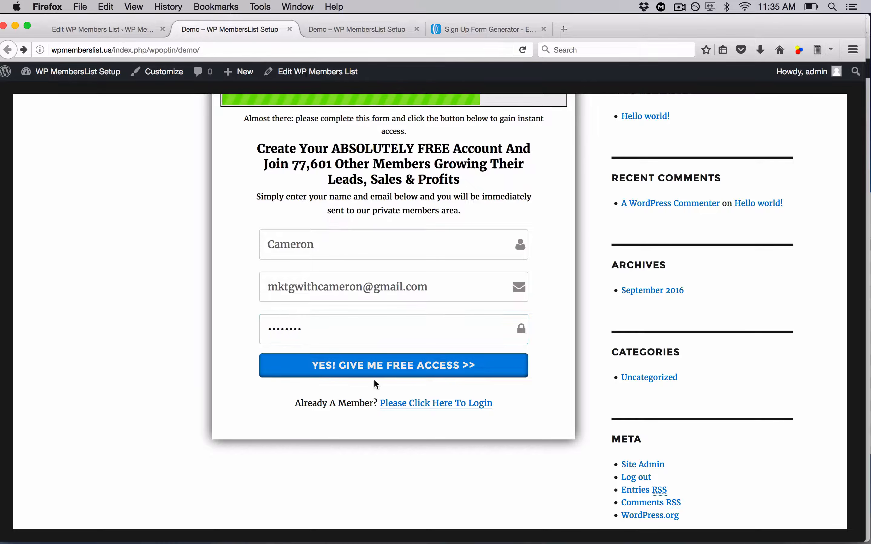
{"action": "left_click", "coordinate": [382, 369]}
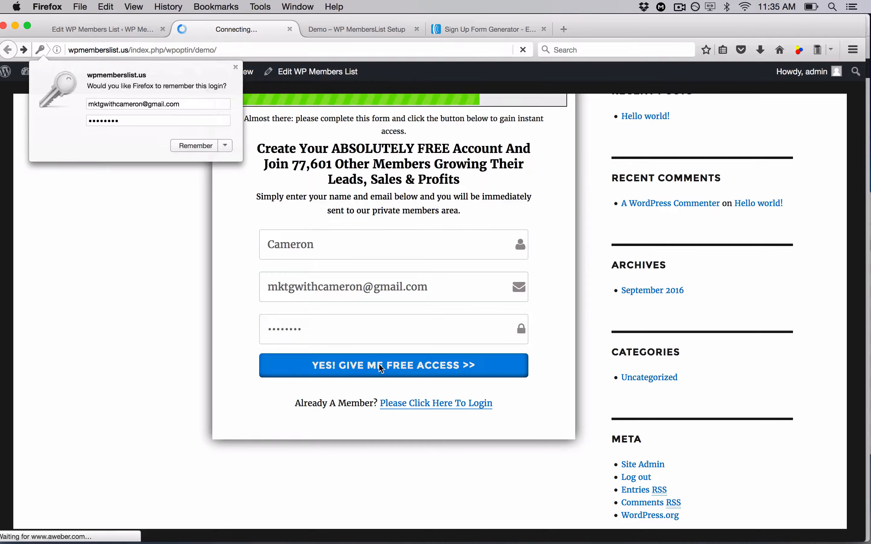
Dismiss the save-login prompt and tick the I'm not a robot reCAPTCHA box to confirm the signup
{"action": "left_click", "coordinate": [219, 68]}
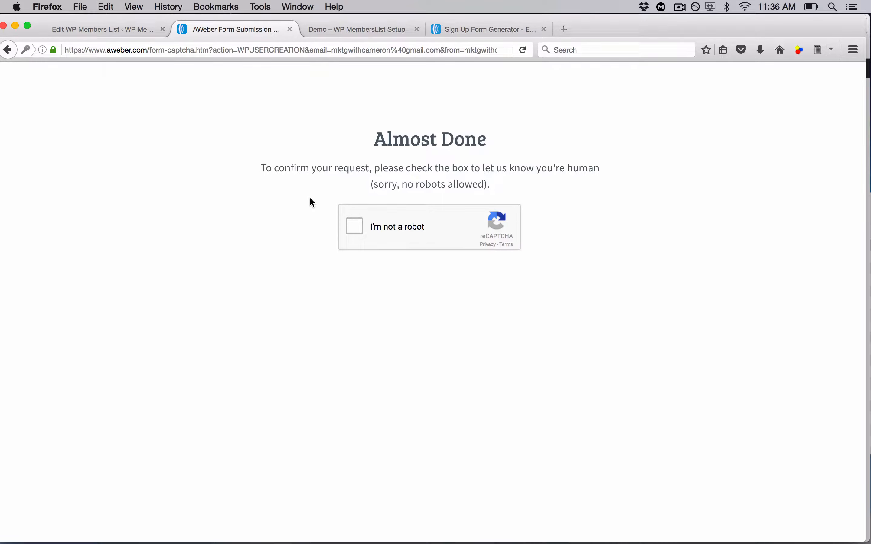
{"action": "left_click", "coordinate": [354, 226]}
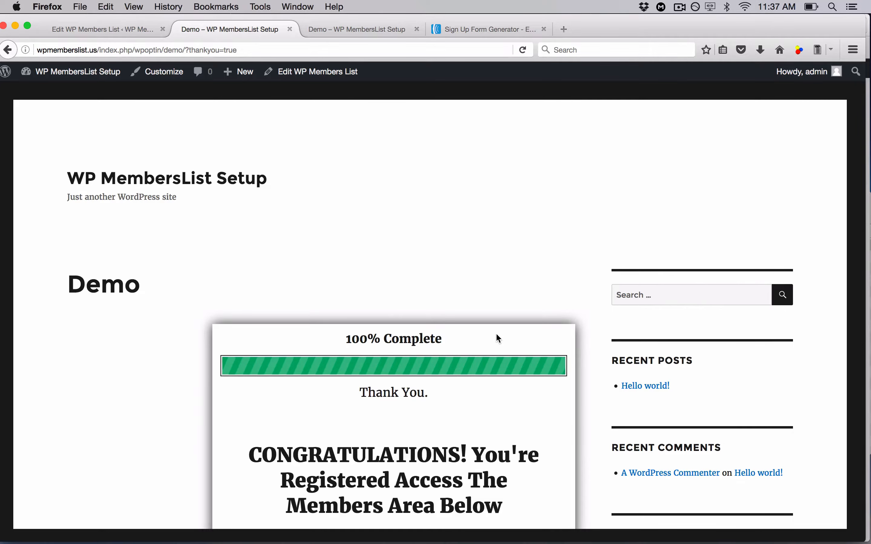
Scroll through the thank-you page shown after signing up
{"action": "scroll", "coordinate": [498, 339], "scroll_direction": "down", "scroll_amount": 9}
{"action": "scroll", "coordinate": [498, 339], "scroll_direction": "up", "scroll_amount": 3}
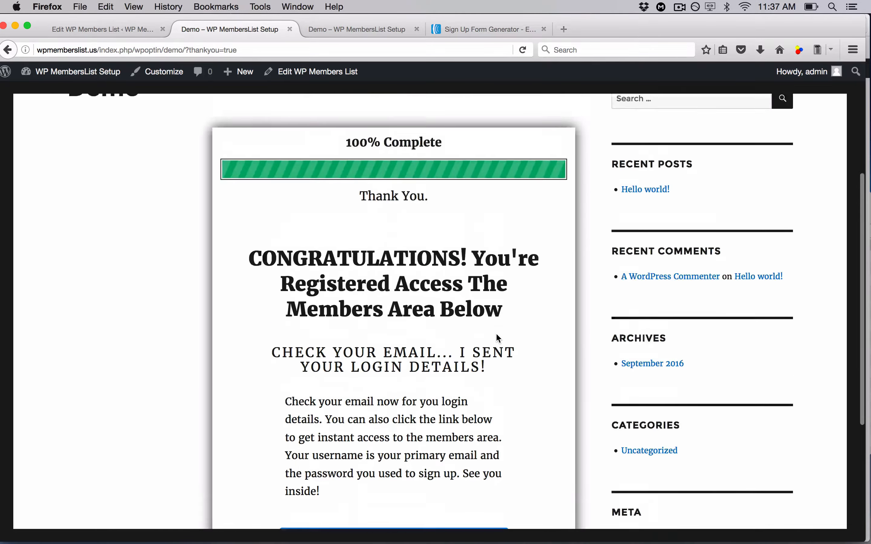
{"action": "scroll", "coordinate": [498, 338], "scroll_direction": "up", "scroll_amount": 5}
{"action": "scroll", "coordinate": [498, 339], "scroll_direction": "down", "scroll_amount": 6}
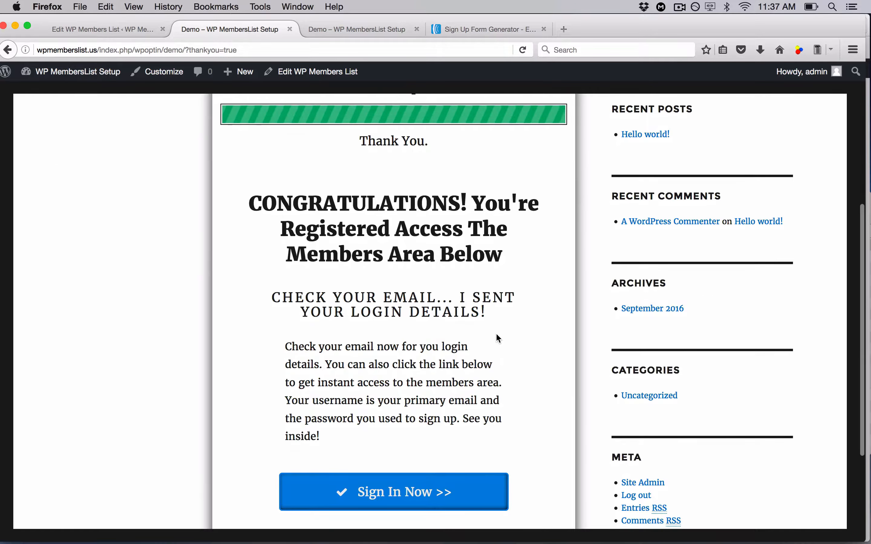
{"action": "scroll", "coordinate": [498, 338], "scroll_direction": "down", "scroll_amount": 4}
{"action": "scroll", "coordinate": [498, 339], "scroll_direction": "up", "scroll_amount": 6}
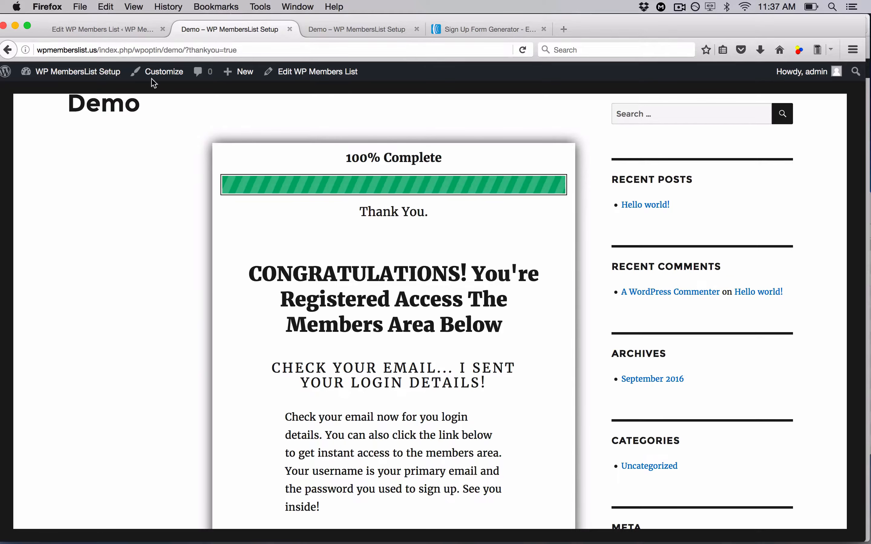
Open the WordPress users list to check for the newly registered subscriber
{"action": "left_click", "coordinate": [125, 27]}
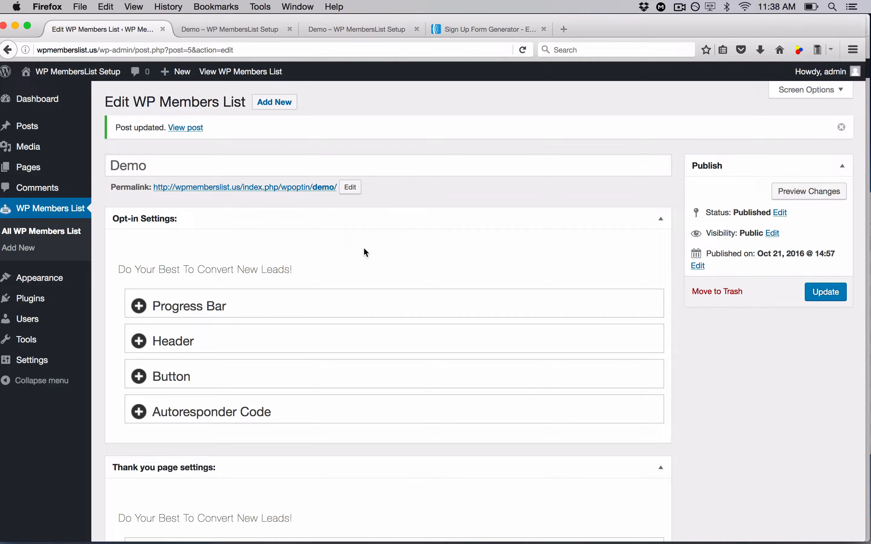
{"action": "left_click", "coordinate": [32, 324]}
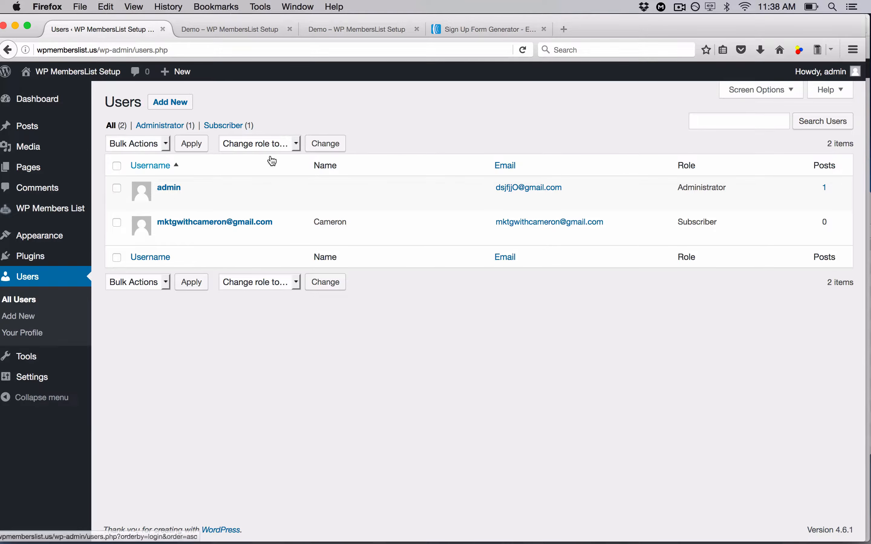
{"action": "mouse_move", "coordinate": [215, 235]}
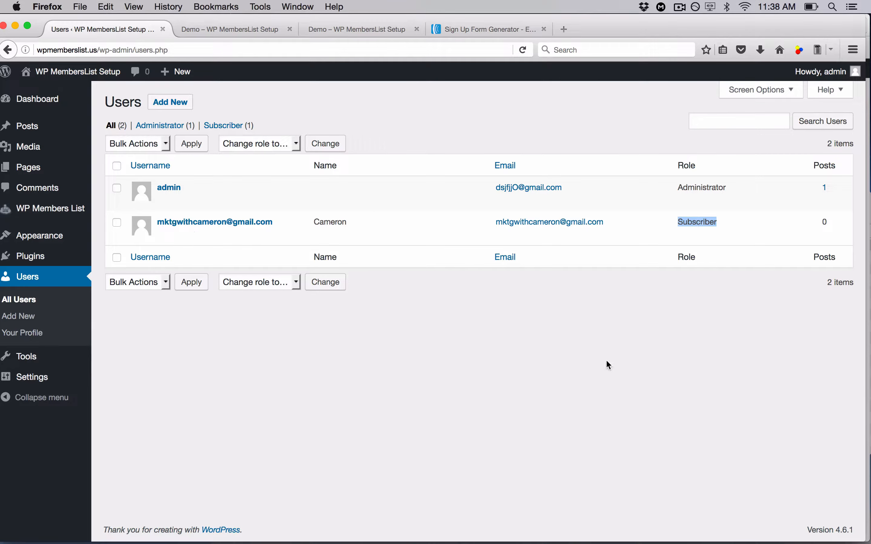
{"action": "left_click", "coordinate": [598, 359]}
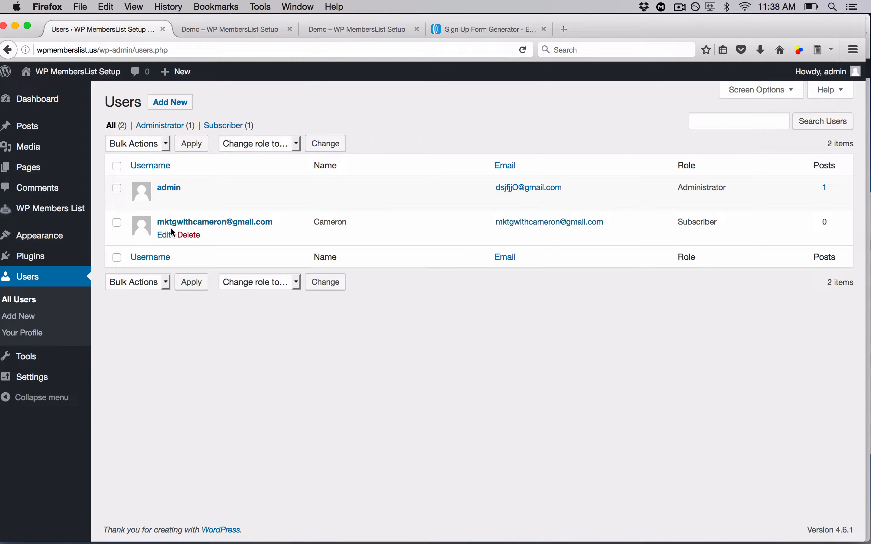
Open the new subscriber's profile, review its details, and return to the users list
{"action": "left_click", "coordinate": [166, 235]}
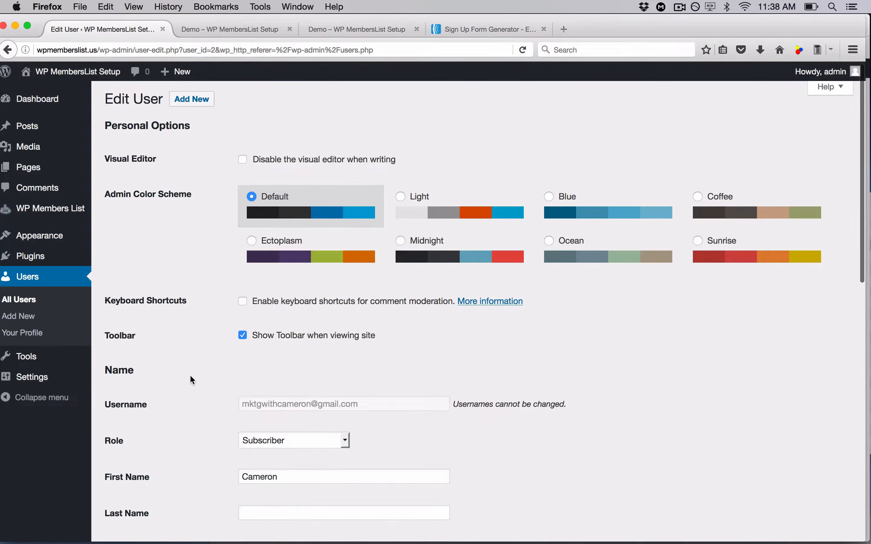
{"action": "scroll", "coordinate": [190, 375], "scroll_direction": "down", "scroll_amount": 7}
{"action": "scroll", "coordinate": [190, 377], "scroll_direction": "down", "scroll_amount": 1}
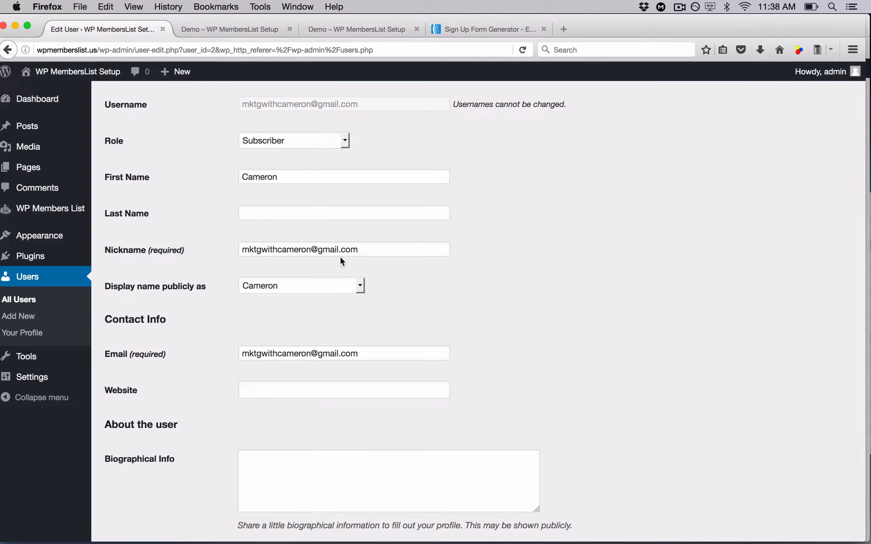
{"action": "scroll", "coordinate": [382, 276], "scroll_direction": "down", "scroll_amount": 6}
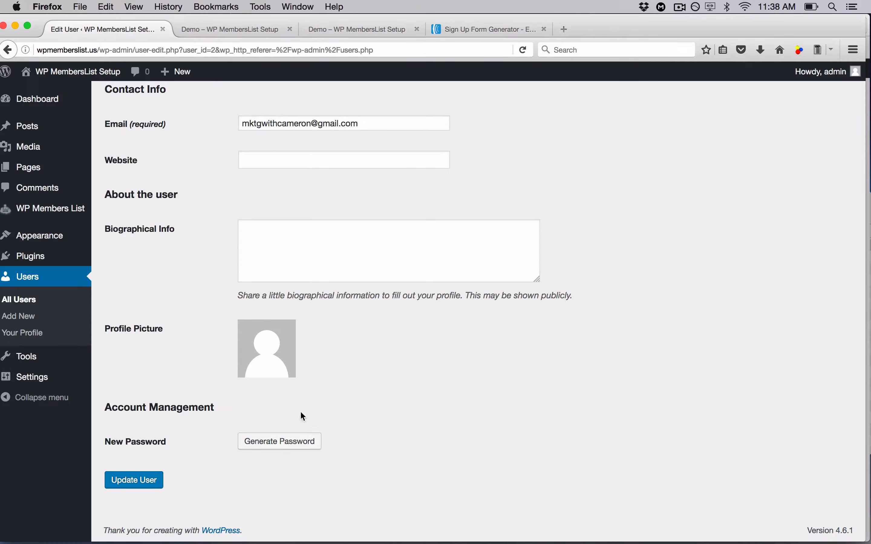
{"action": "left_click", "coordinate": [29, 282]}
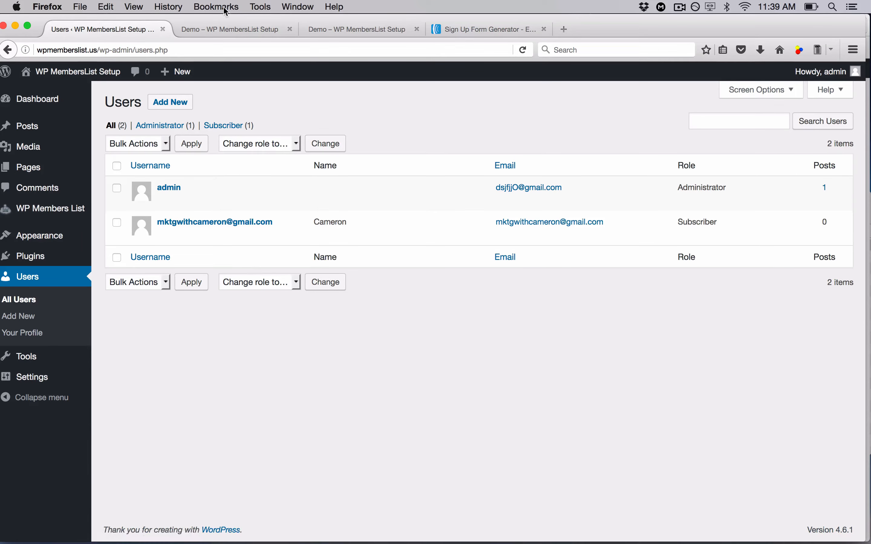
Follow the Sign In Now link on the thank-you page
{"action": "left_click", "coordinate": [230, 28]}
{"action": "scroll", "coordinate": [197, 362], "scroll_direction": "down", "scroll_amount": 6}
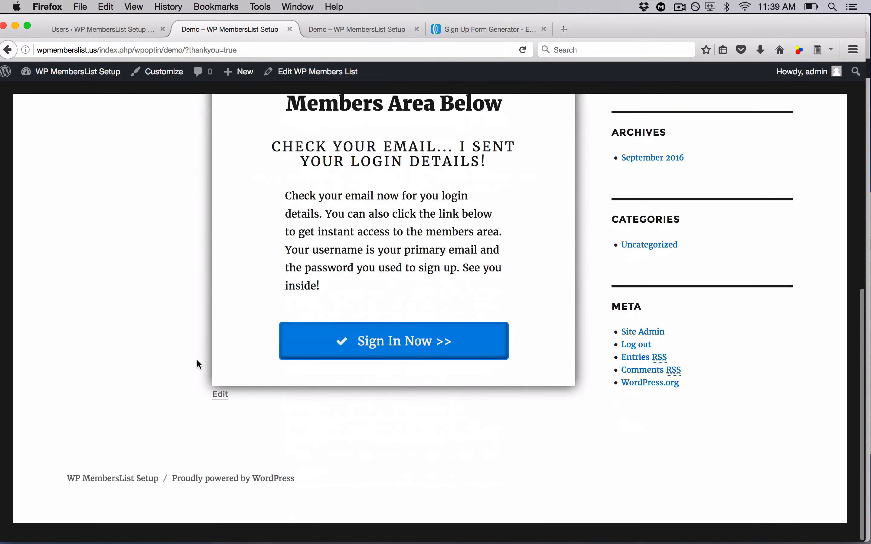
{"action": "left_click", "coordinate": [393, 353]}
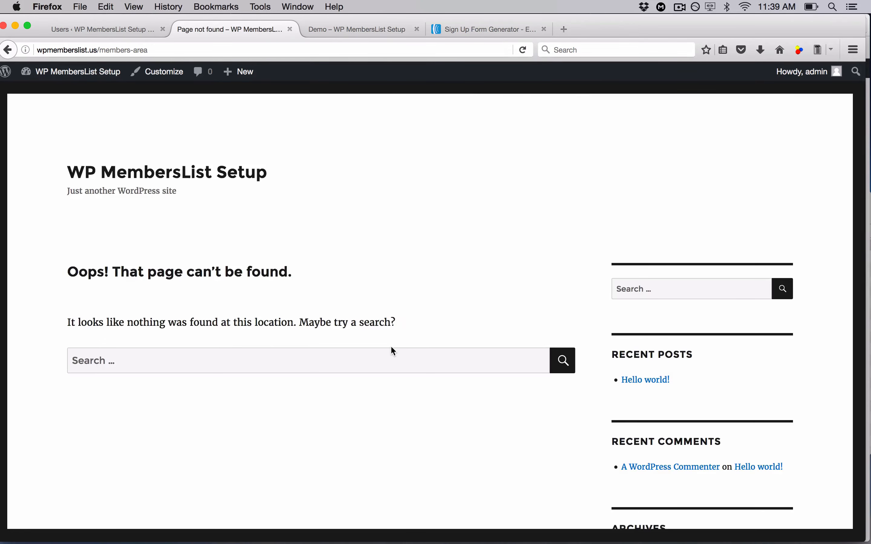